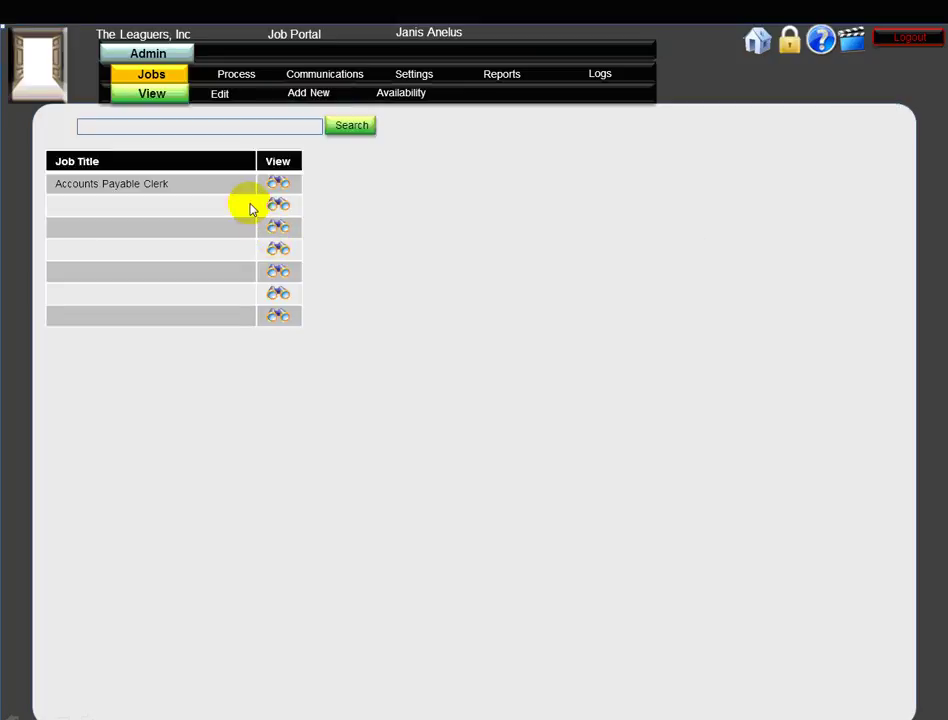
View the Accounts Payable Clerk job and select its title for editing
left_click(281, 186)
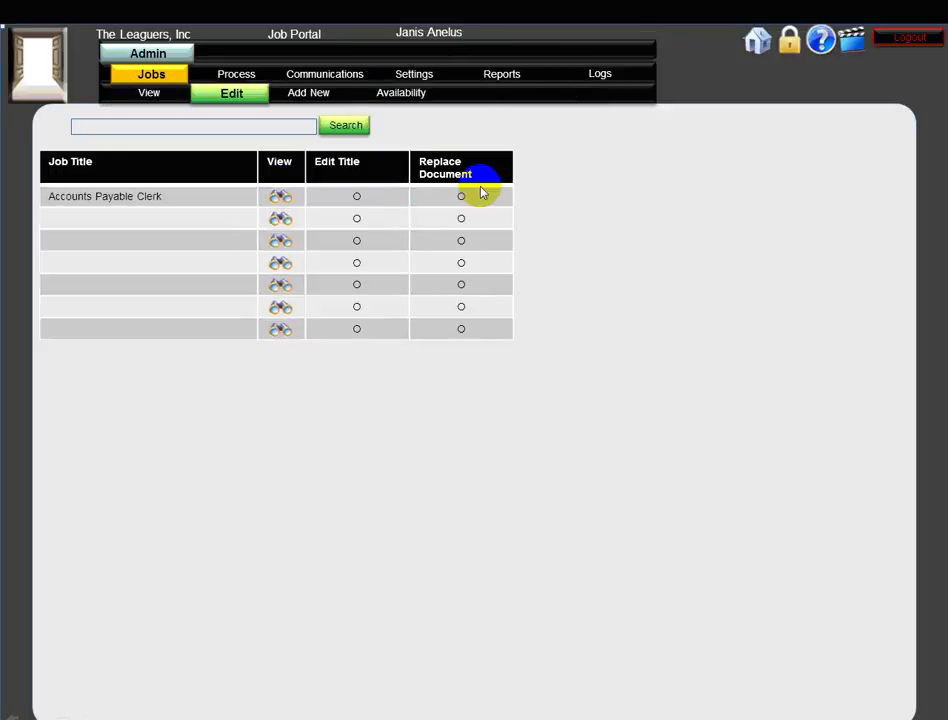
left_click(356, 196)
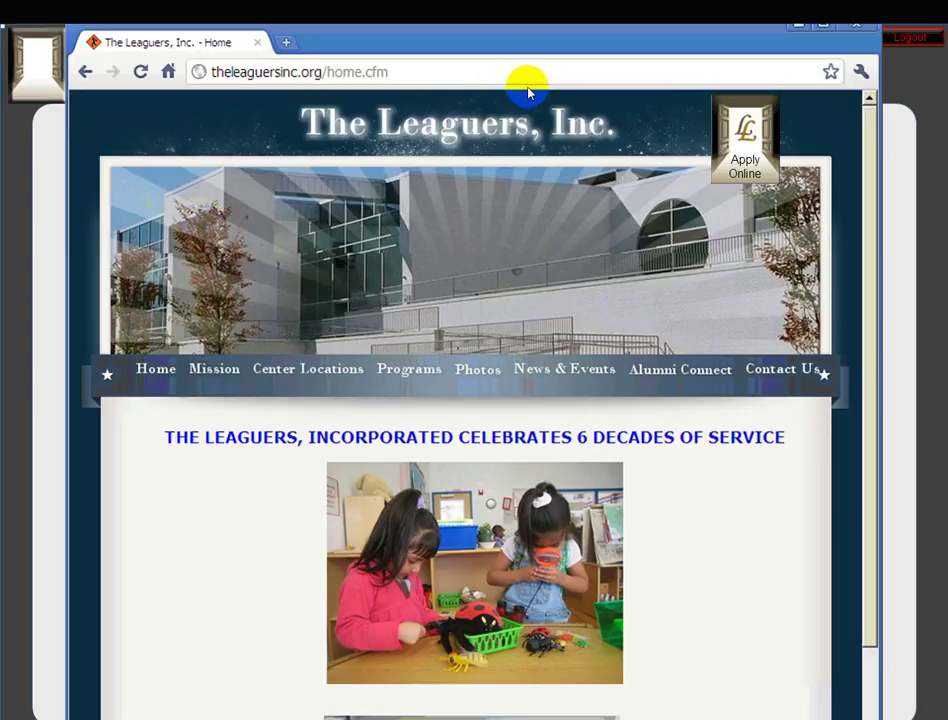
Open The Leaguers' online application portal and submit the applicant's e-mail address as the username
left_click(744, 170)
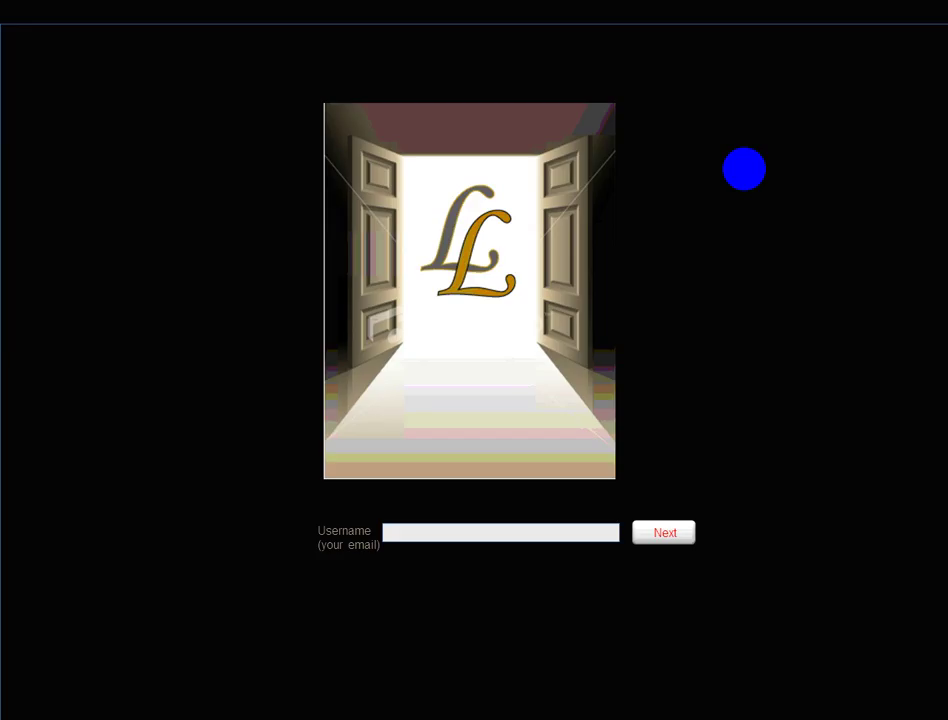
left_click(440, 541)
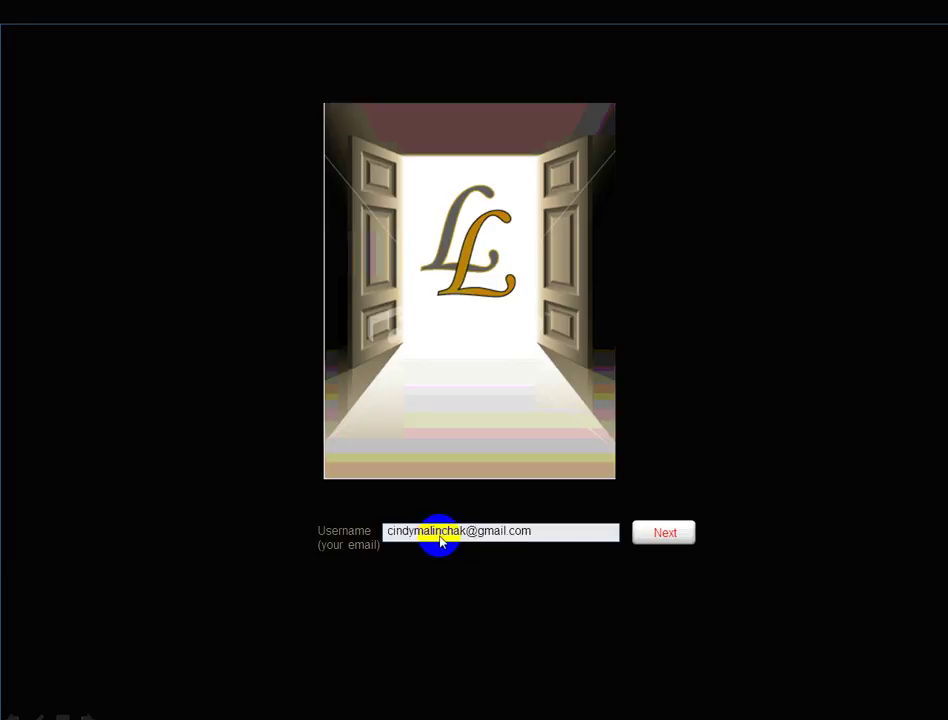
left_click(440, 541)
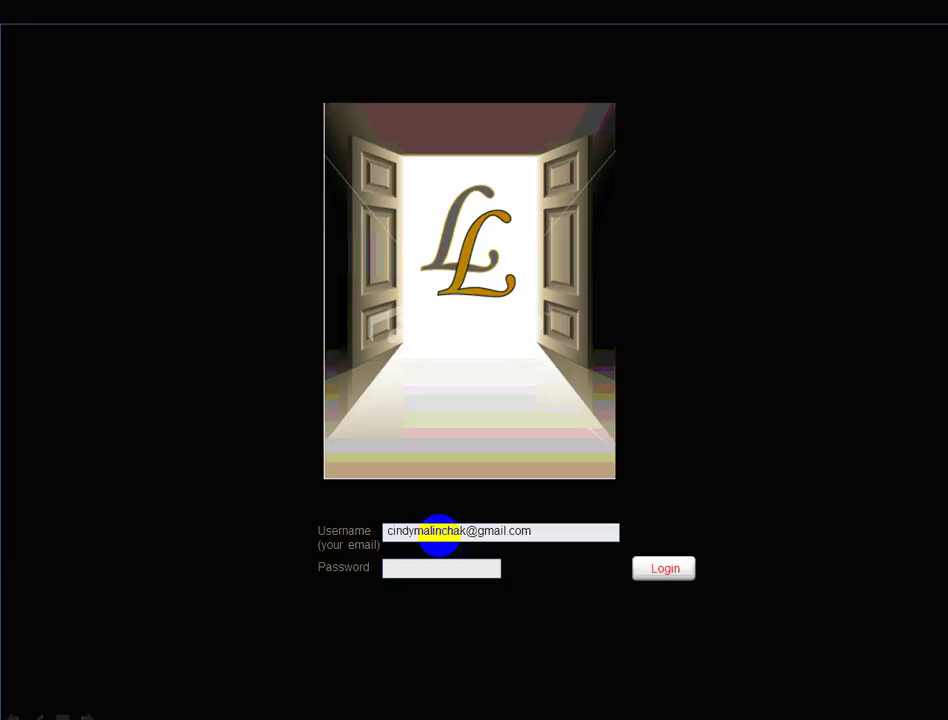
Create a new account for the entered e-mail address and open the temporary password message
left_click(439, 535)
left_click(439, 535)
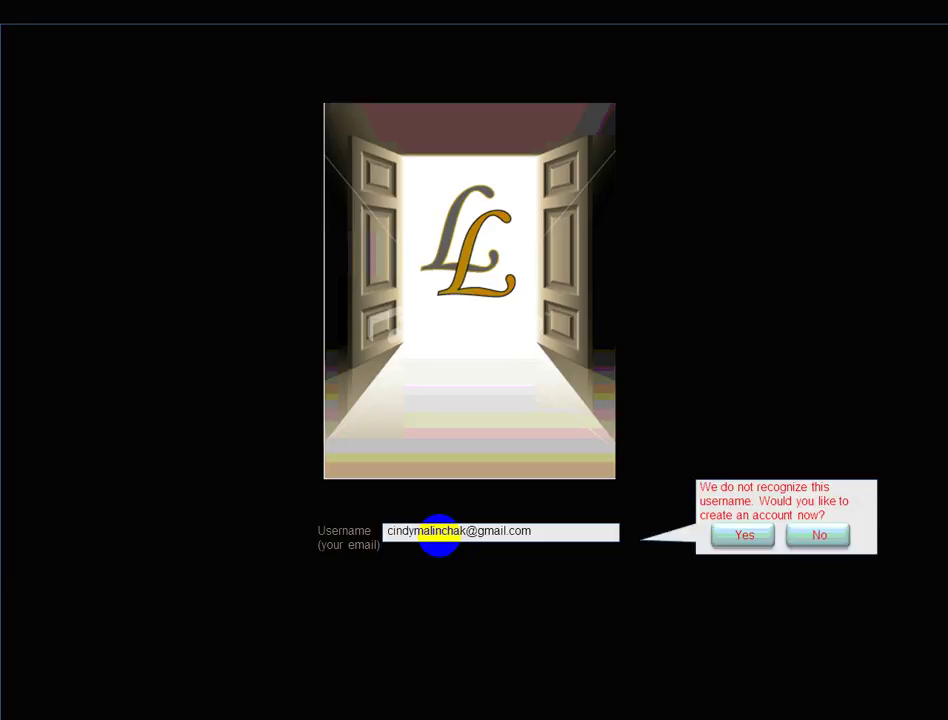
left_click(439, 535)
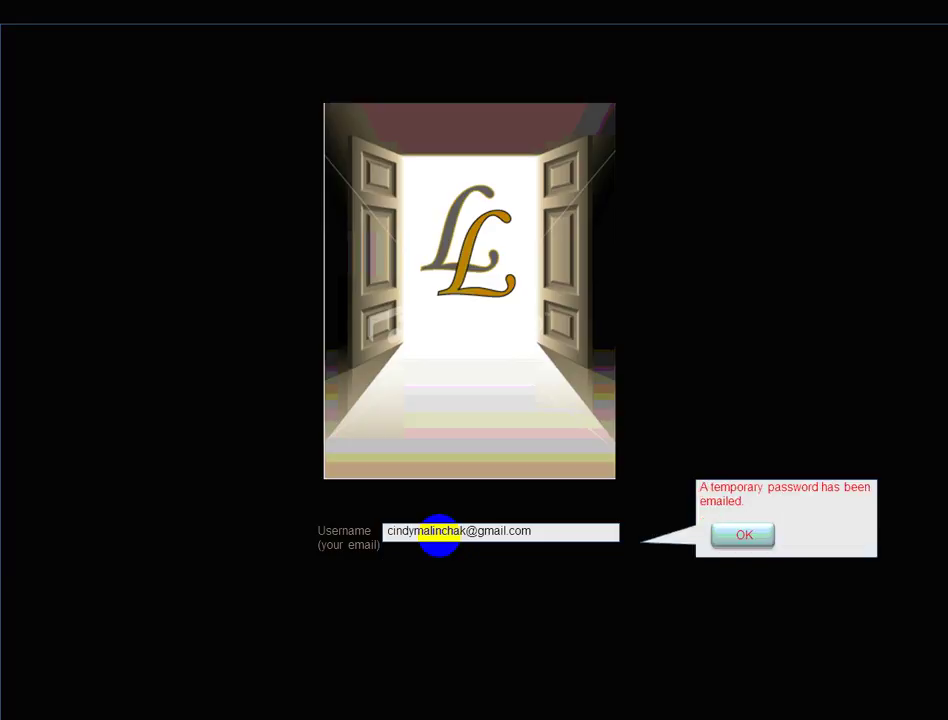
left_click(439, 535)
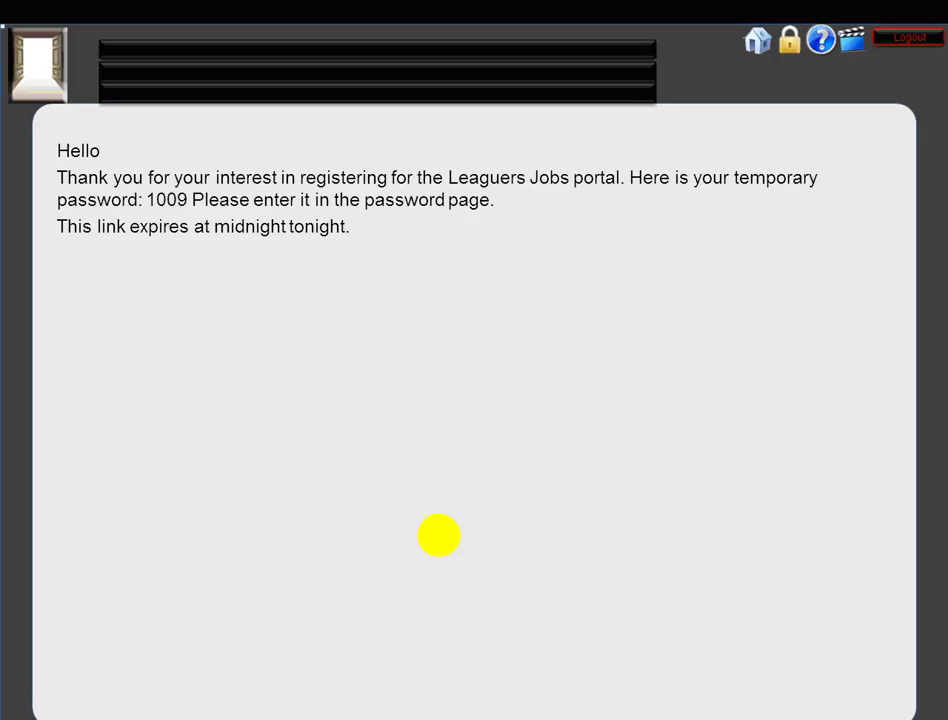
left_click(439, 535)
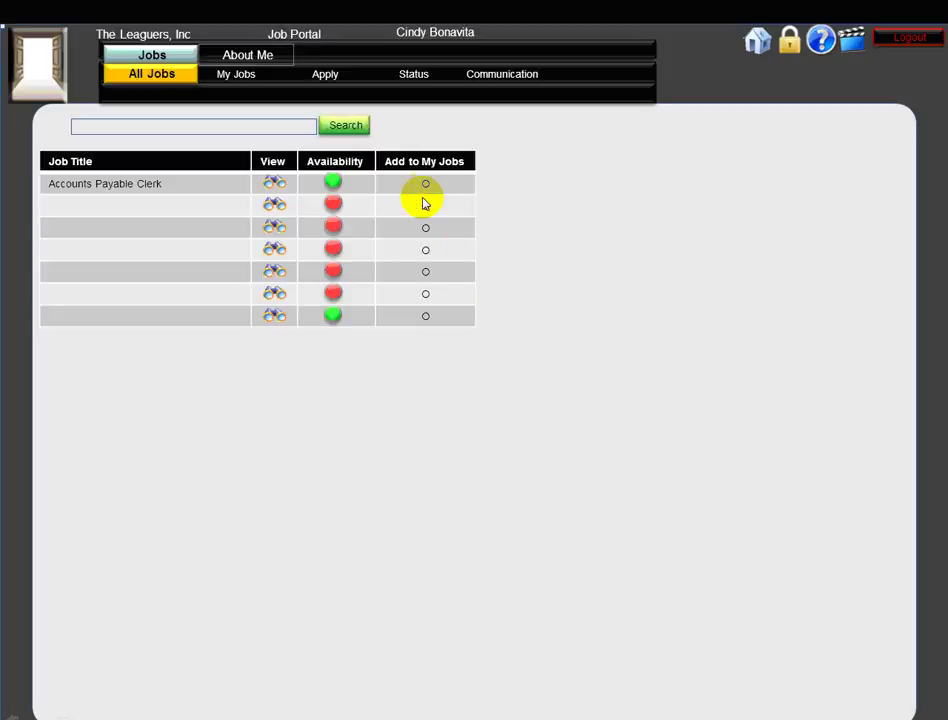
Apply for Accounts Payable Clerk with "I am hard working and well trained for this job. Ask anyone." and salary expectation "$ 27,000 p.a. minimum"
left_click(275, 185)
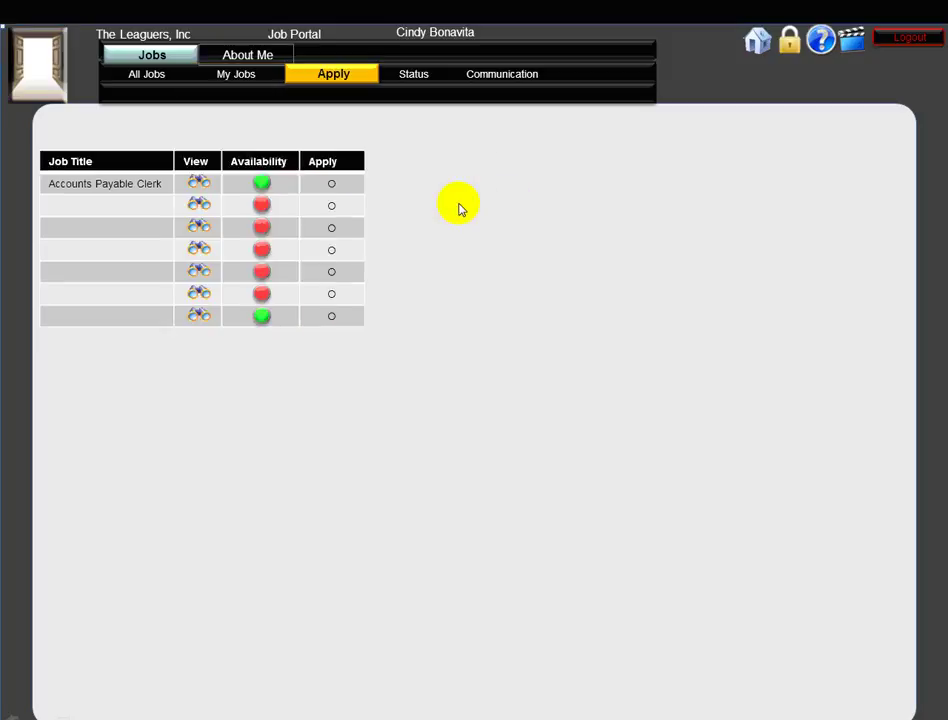
left_click(336, 188)
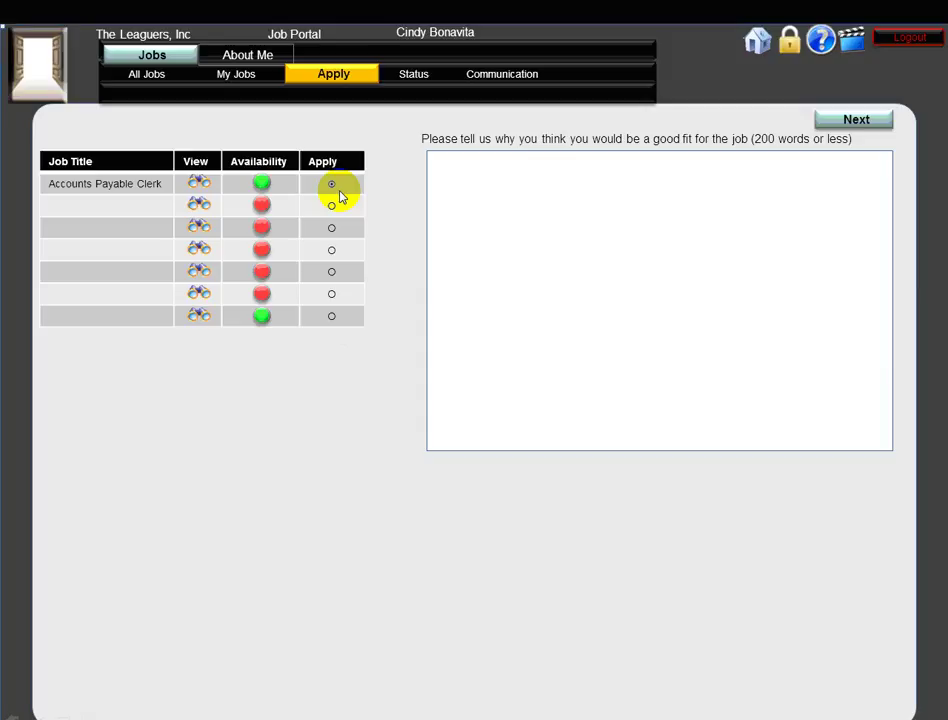
left_click(633, 252)
type("I am hard working and well trained for this job. Ask anyone.")
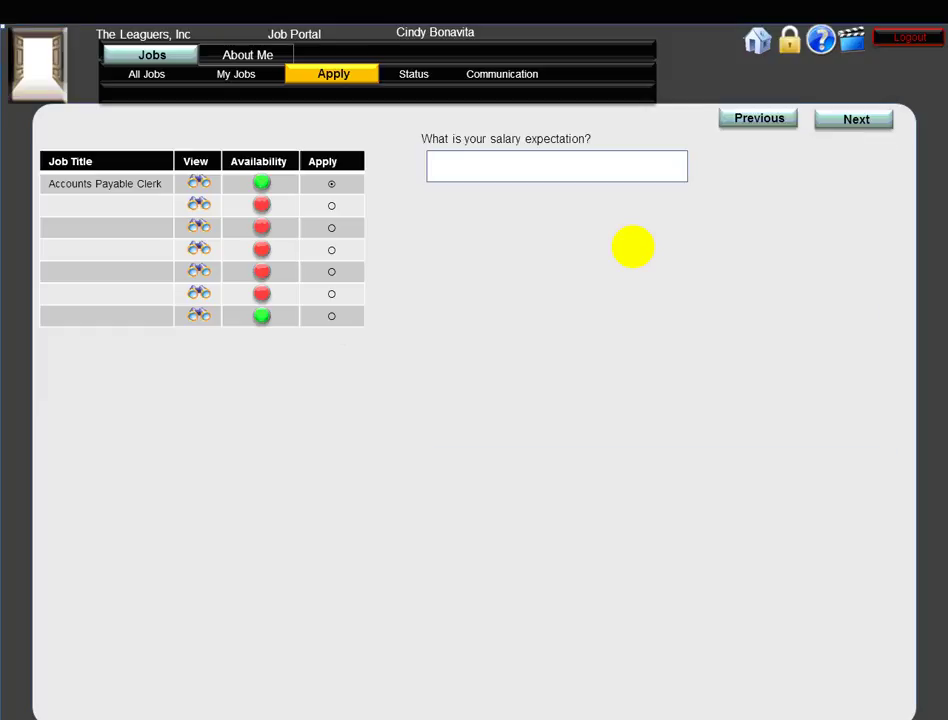
type("$ 27,000 p.a. minimum")
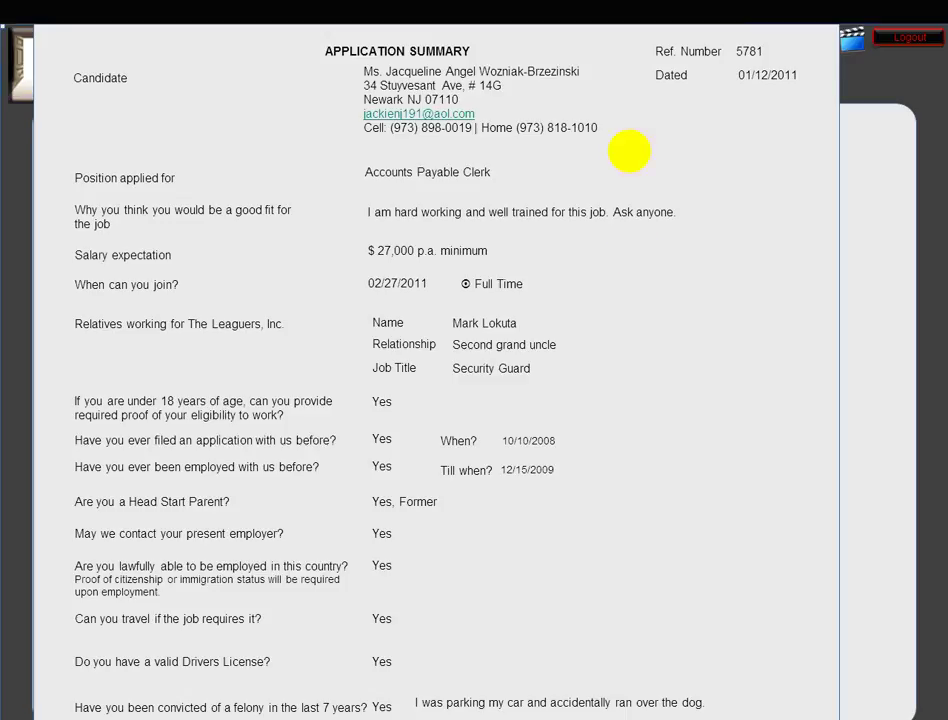
Review the application summary, the inbound communications and the applicant's contact information
left_click(511, 355)
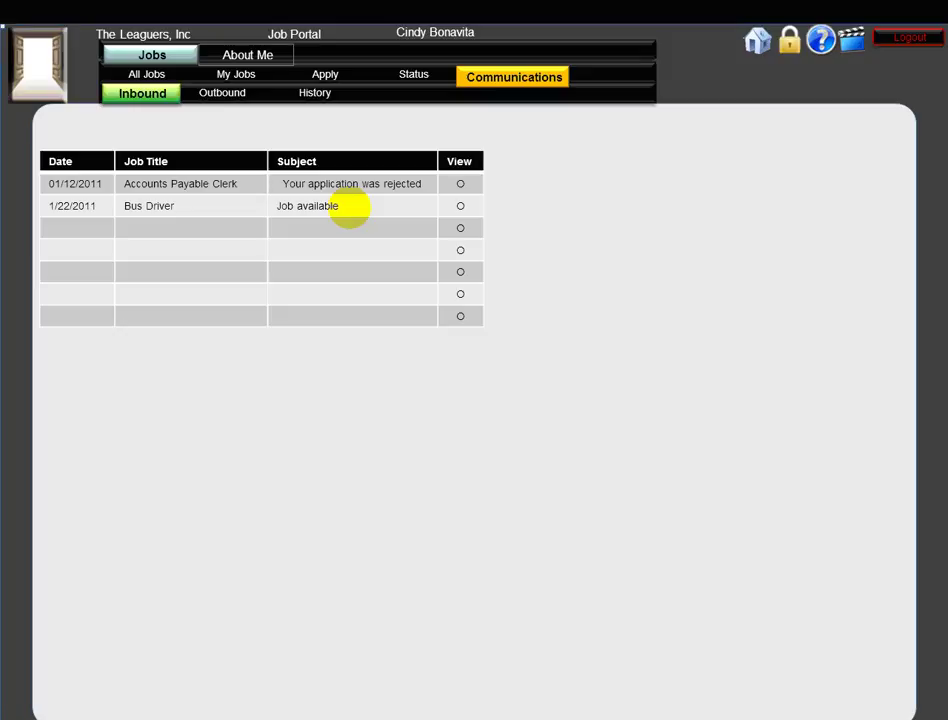
left_click(348, 208)
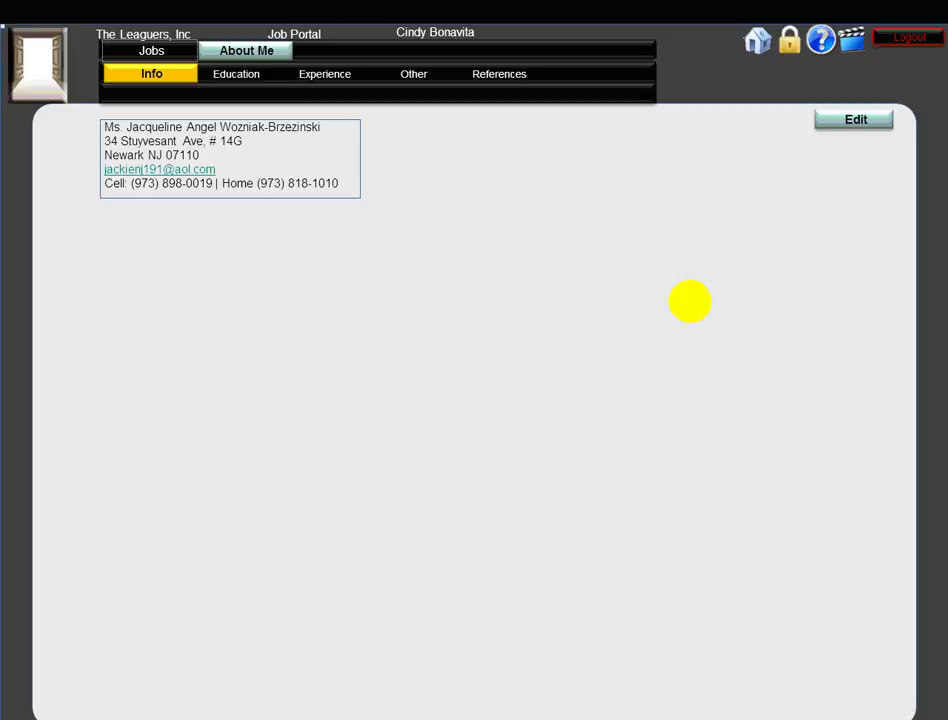
left_click(690, 301)
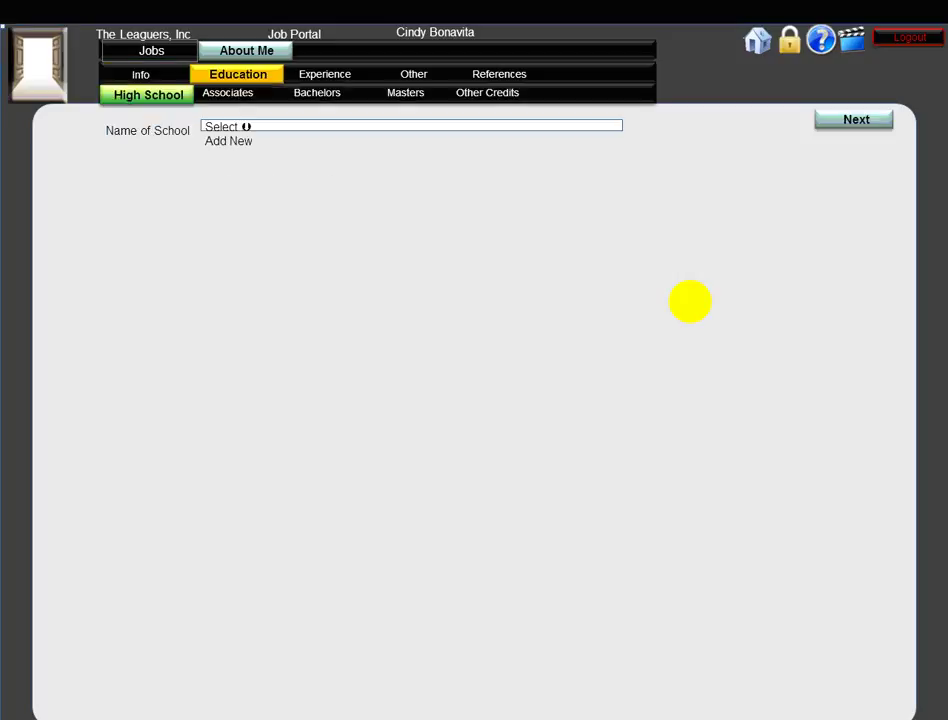
Fill in the high school record with William Paterson High School, its zip code, enrollment from 1973 to 1977 and a High School Diploma
left_click(690, 301)
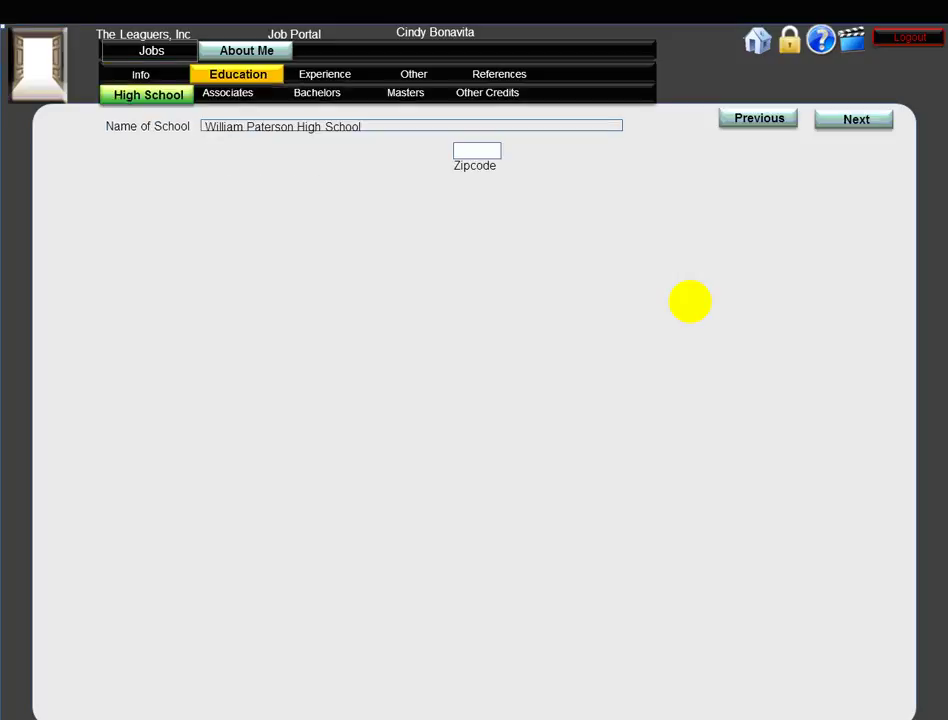
left_click(690, 301)
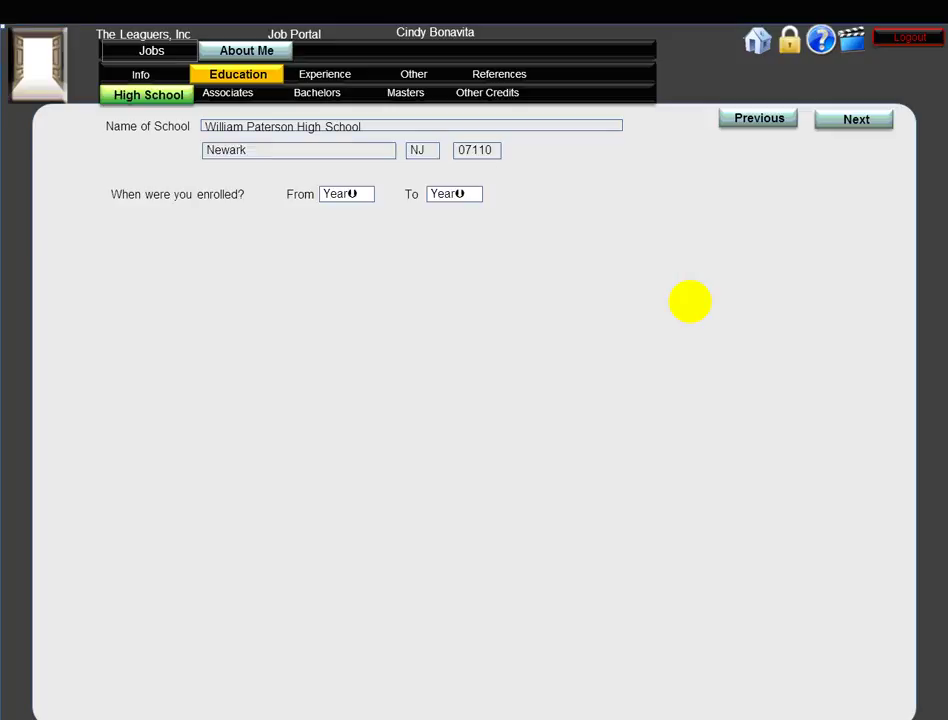
left_click(690, 301)
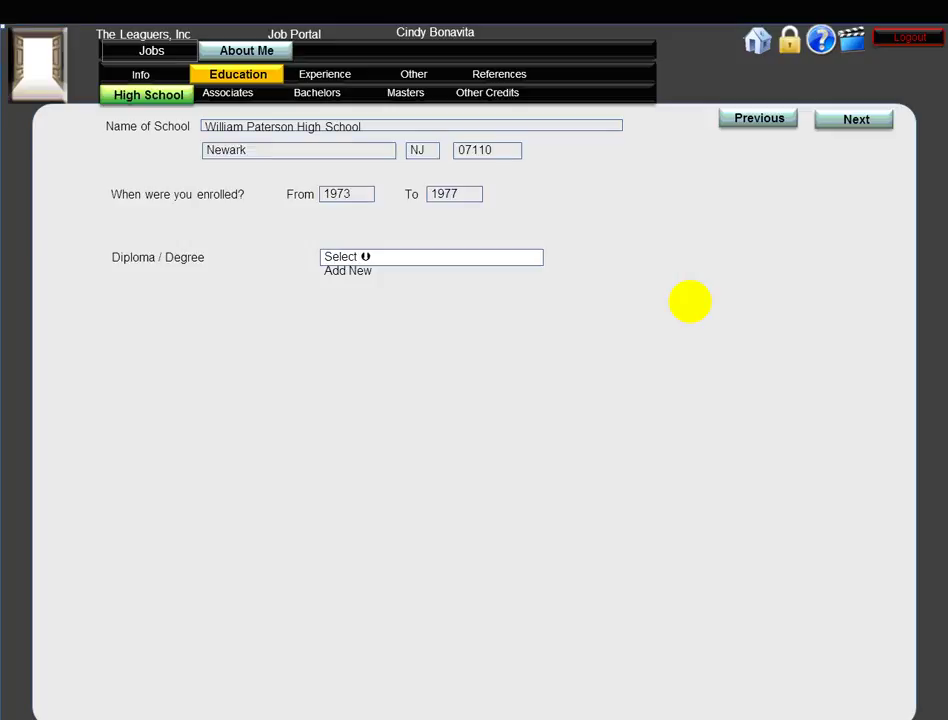
left_click(690, 301)
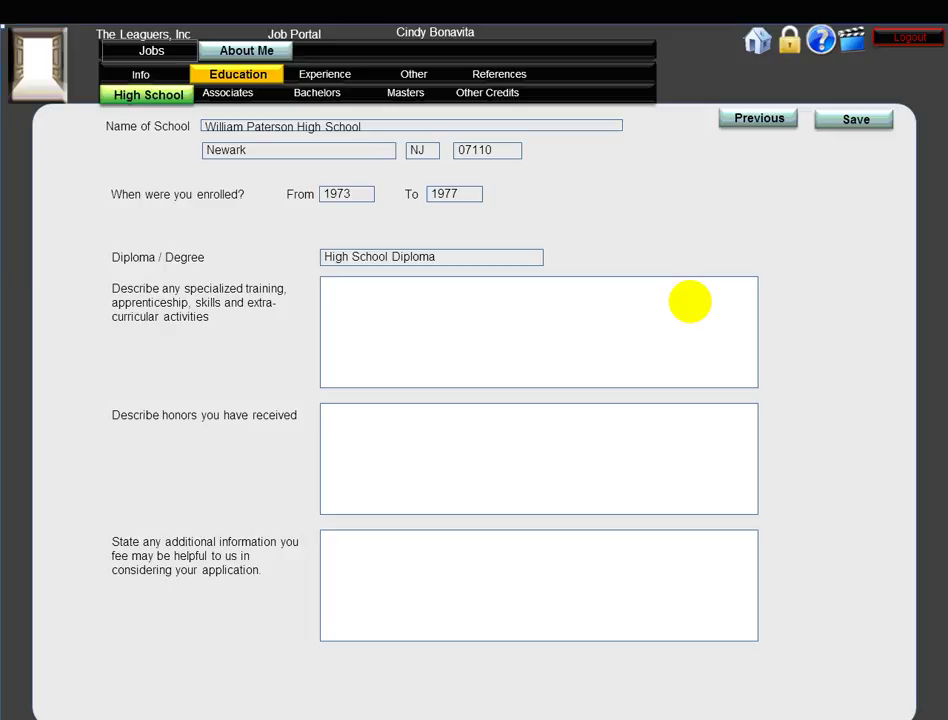
Complete the education records for the Essex County College associate's, the Rutgers University bachelor's and master's degrees, and other credits from 2001 to 2003
left_click(690, 301)
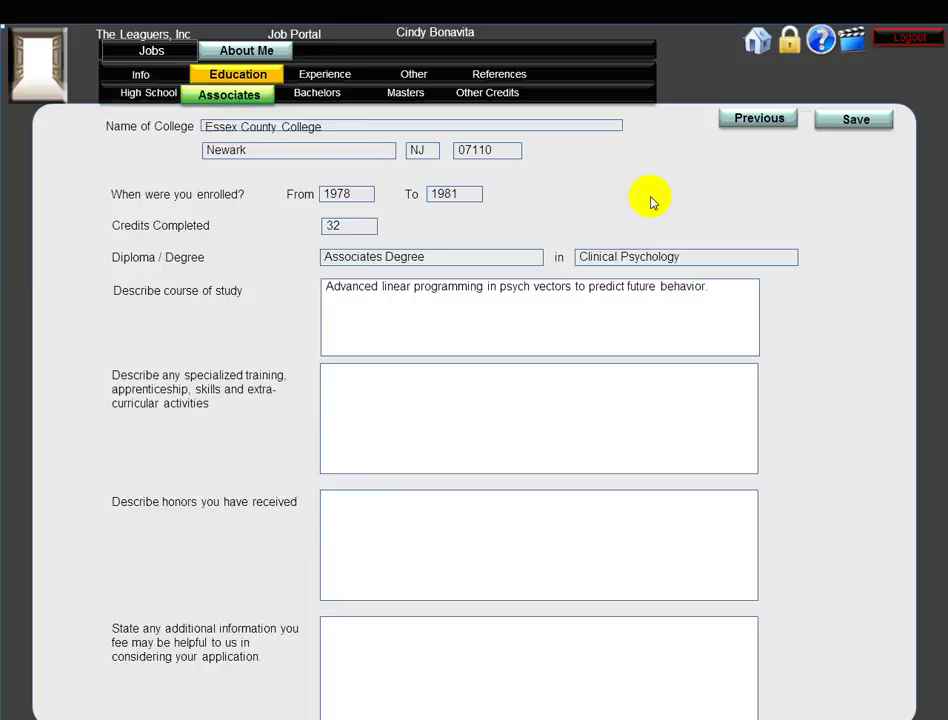
left_click(670, 268)
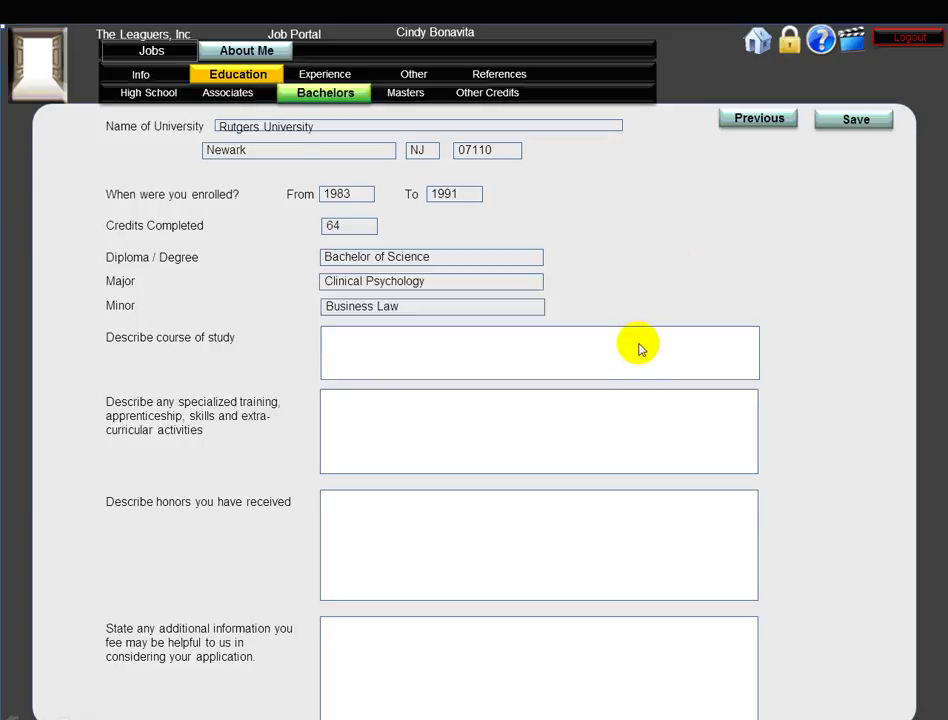
left_click(408, 313)
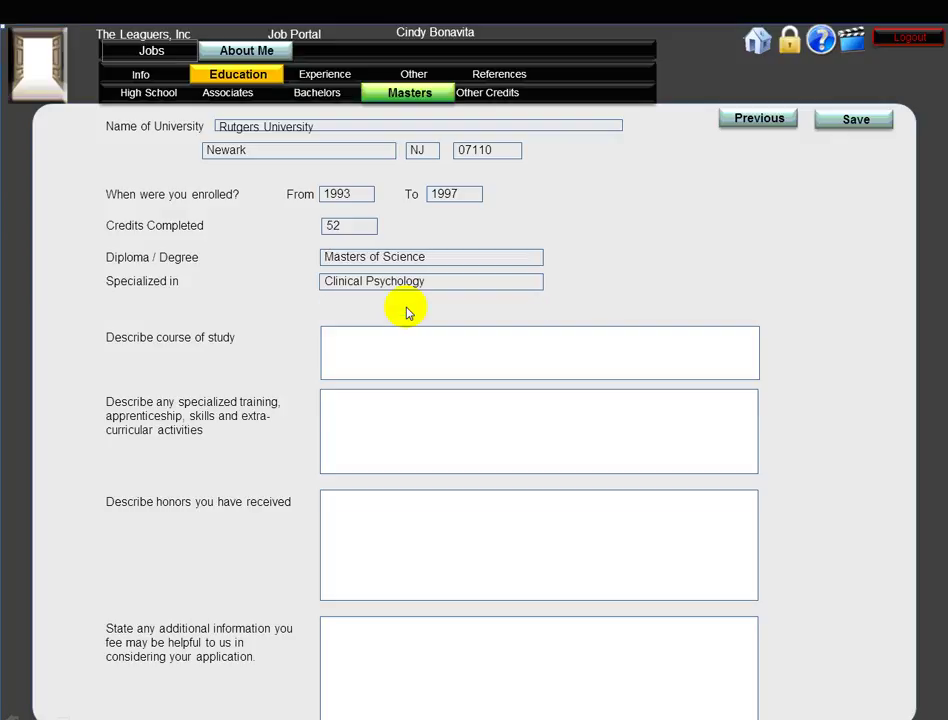
left_click(407, 311)
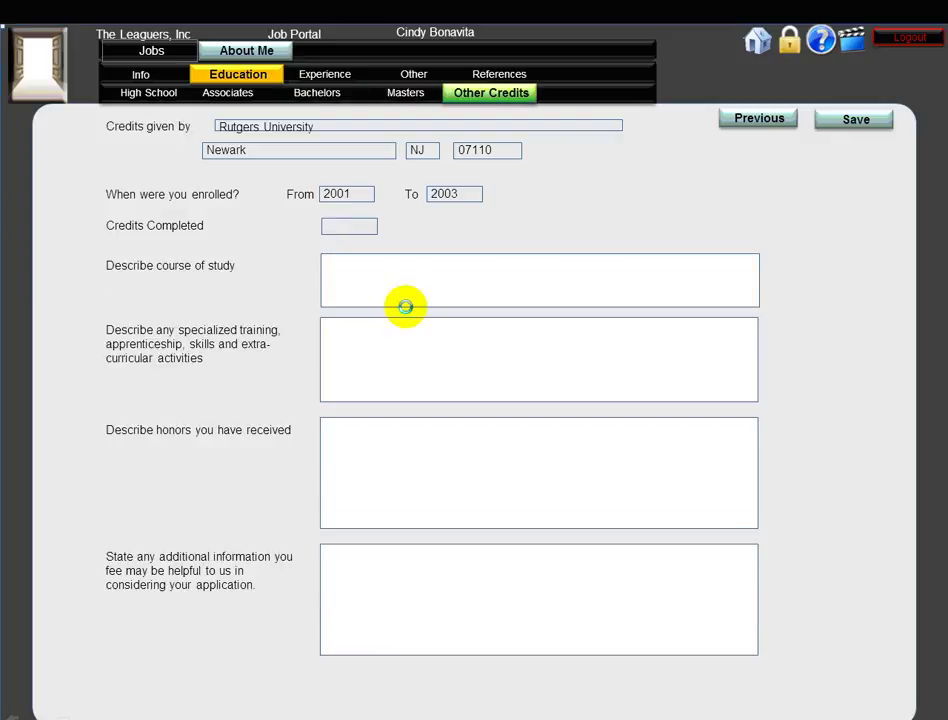
left_click(405, 306)
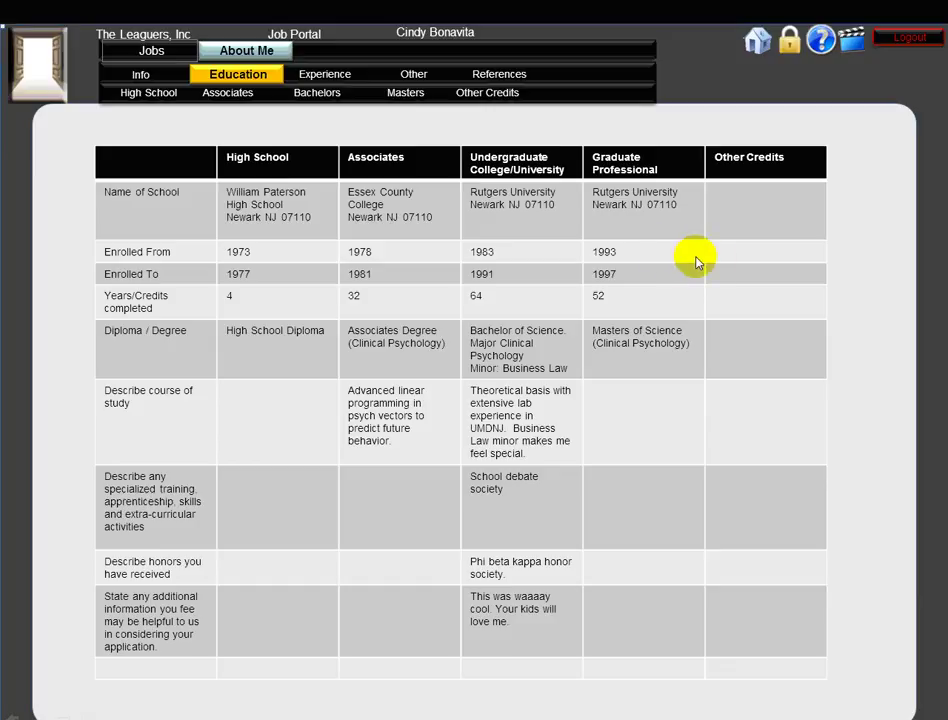
Add Nabisco Holdings, Inc. as a full-time employer with its address and telephone number, employed from 12/12/2009 to 12/12/2010
left_click(733, 259)
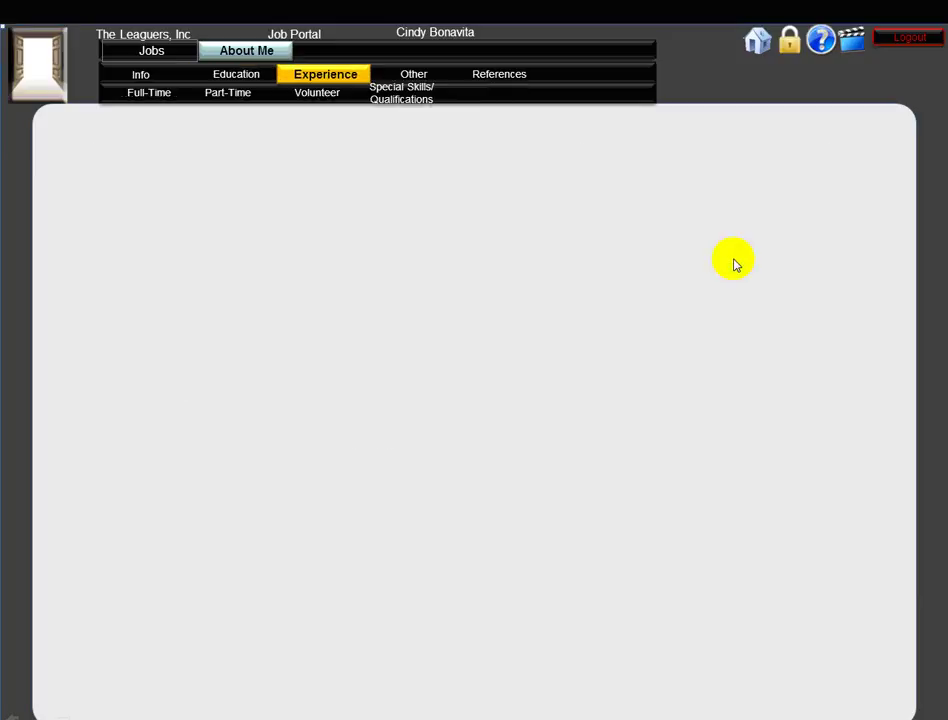
left_click(733, 259)
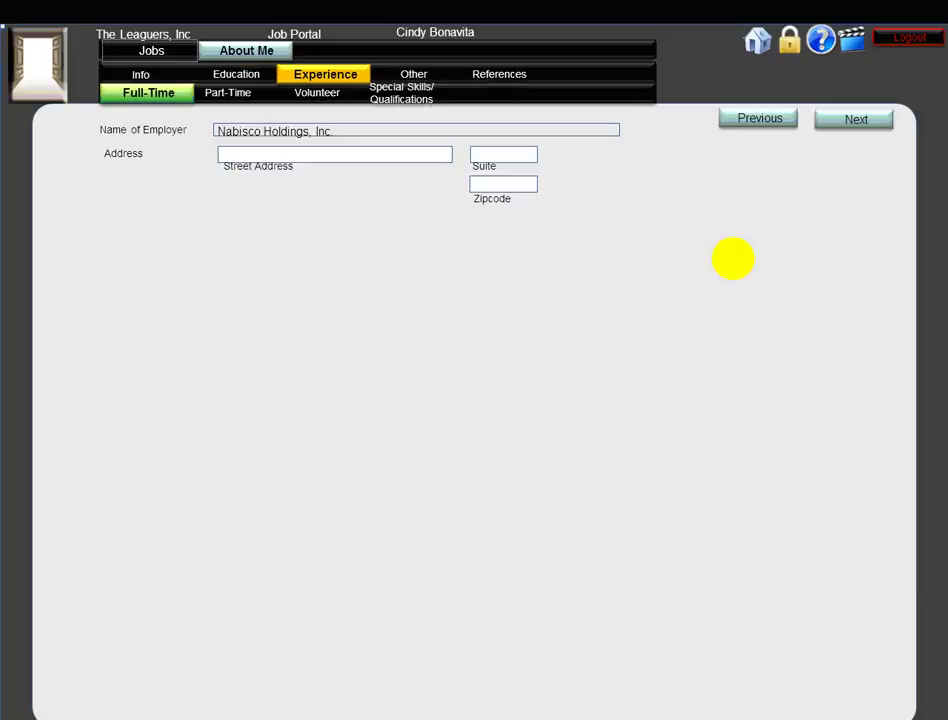
left_click(733, 259)
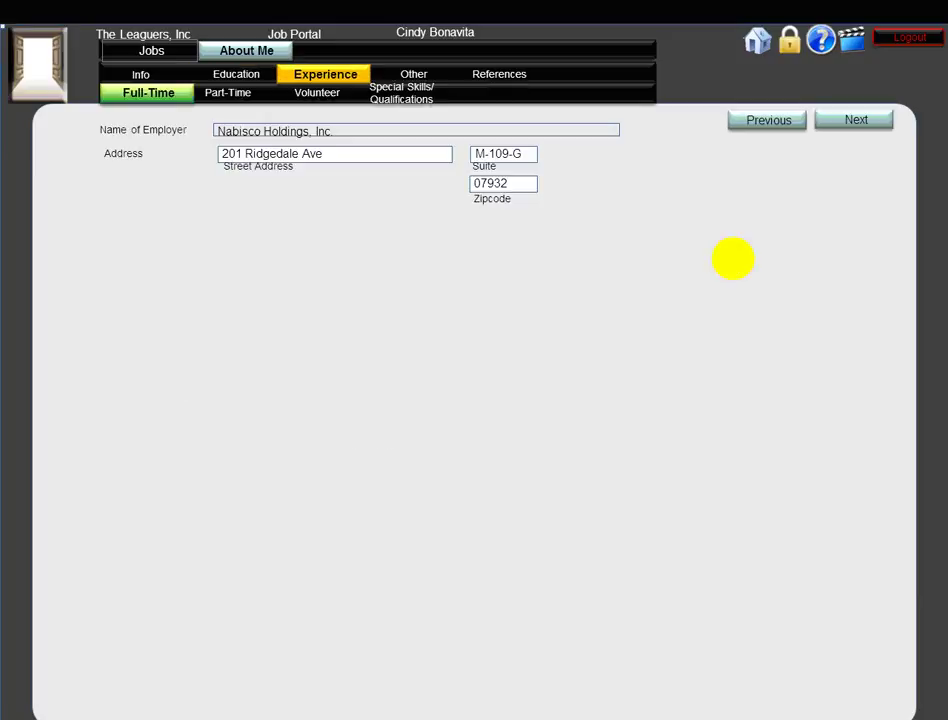
left_click(733, 259)
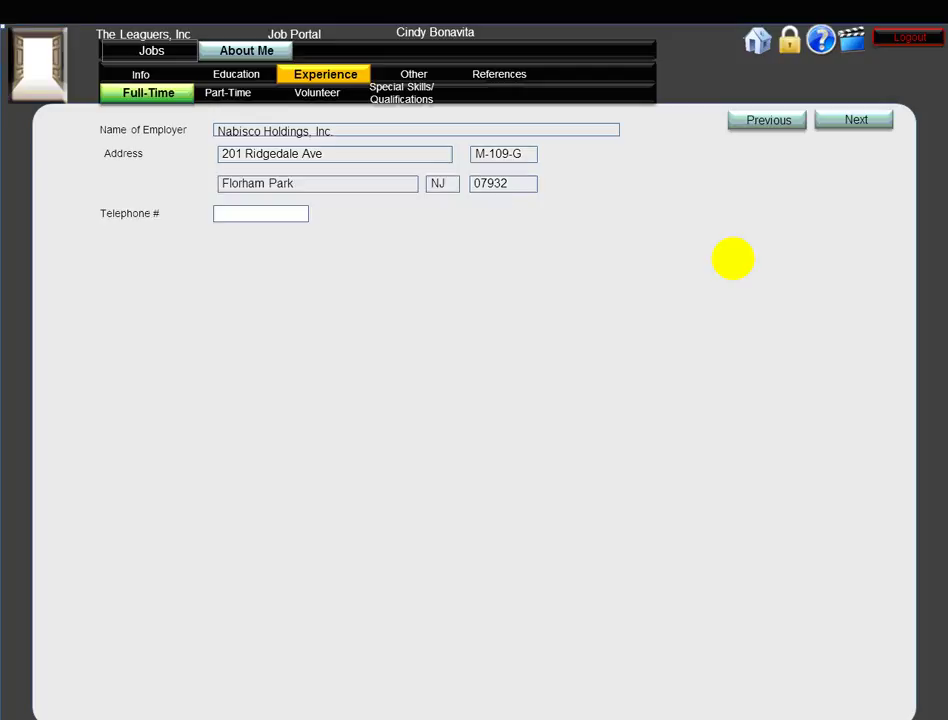
left_click(733, 259)
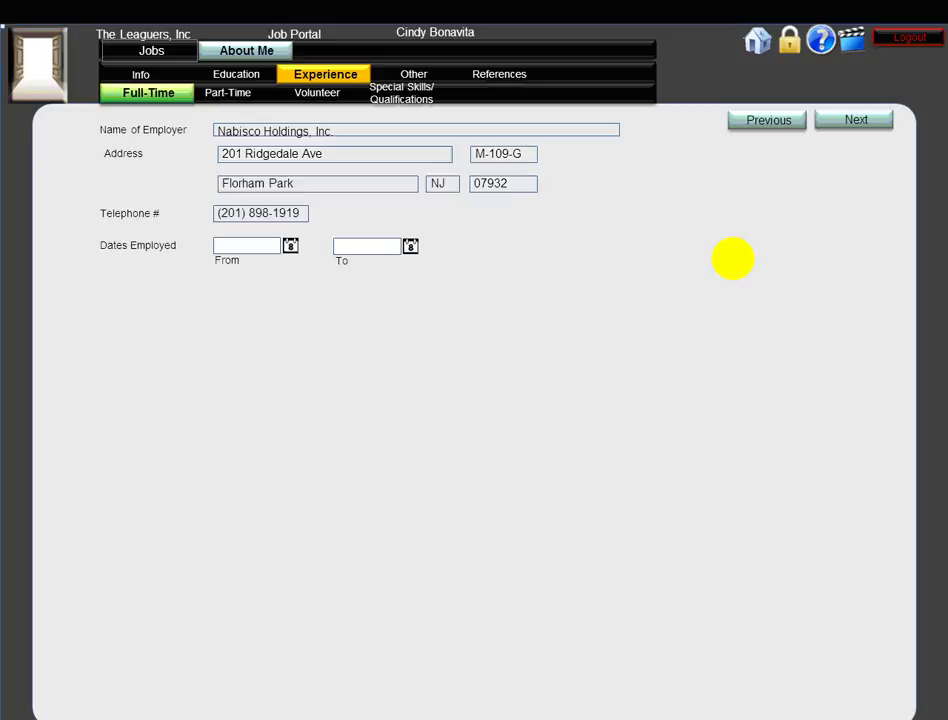
left_click(733, 259)
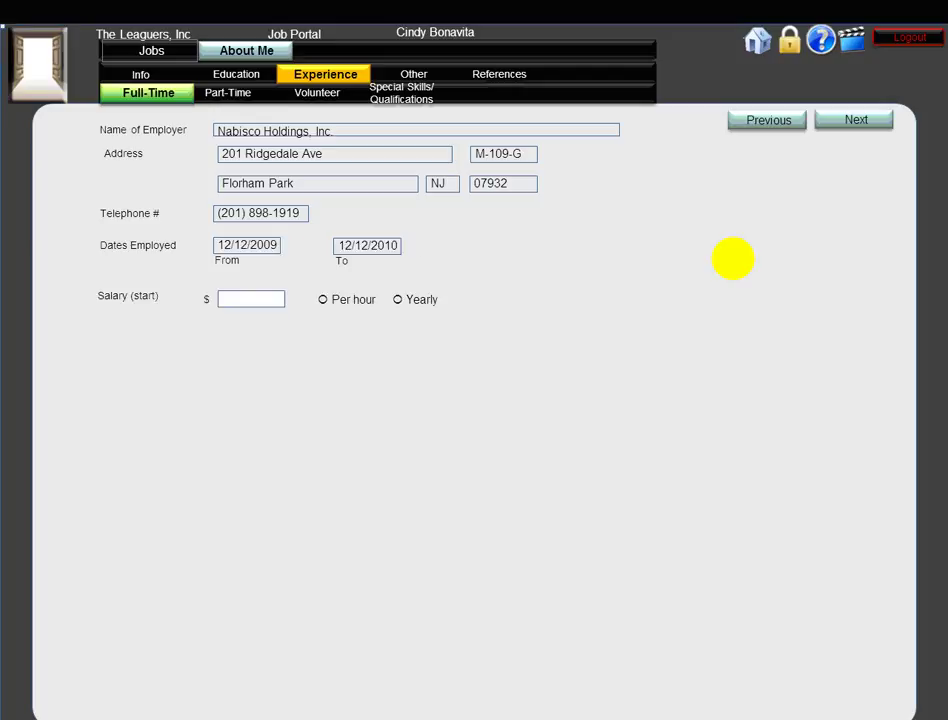
Set hourly pay to 12.25 at start and 14.25 final, job title Shift Loading Supervisor, and work performed "Supervised 2 truck drivers and cleaning crew."
left_click(733, 259)
left_click(733, 259)
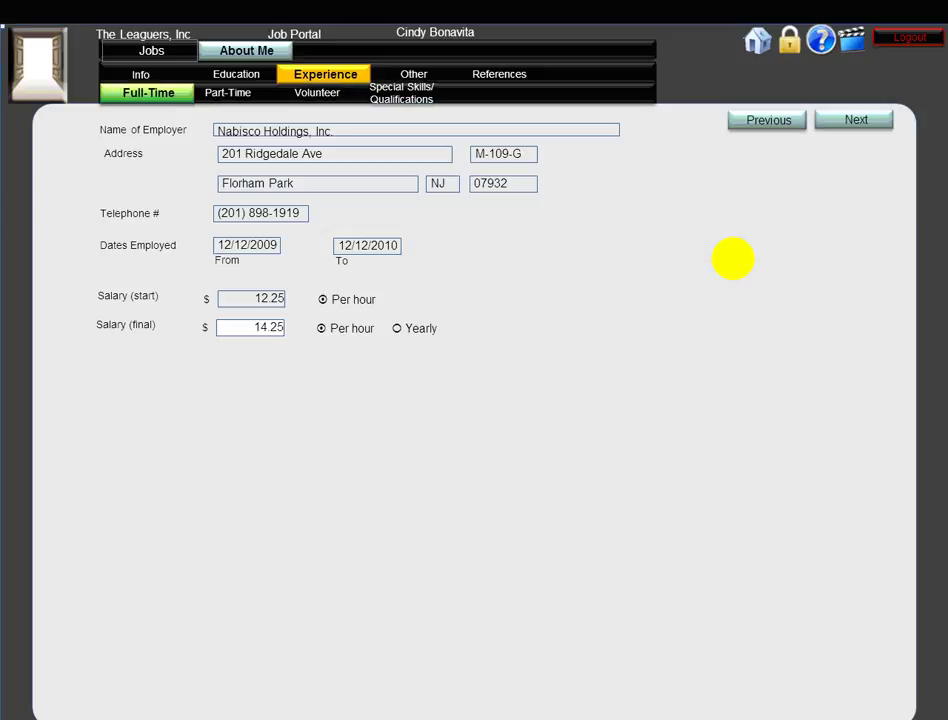
left_click(733, 259)
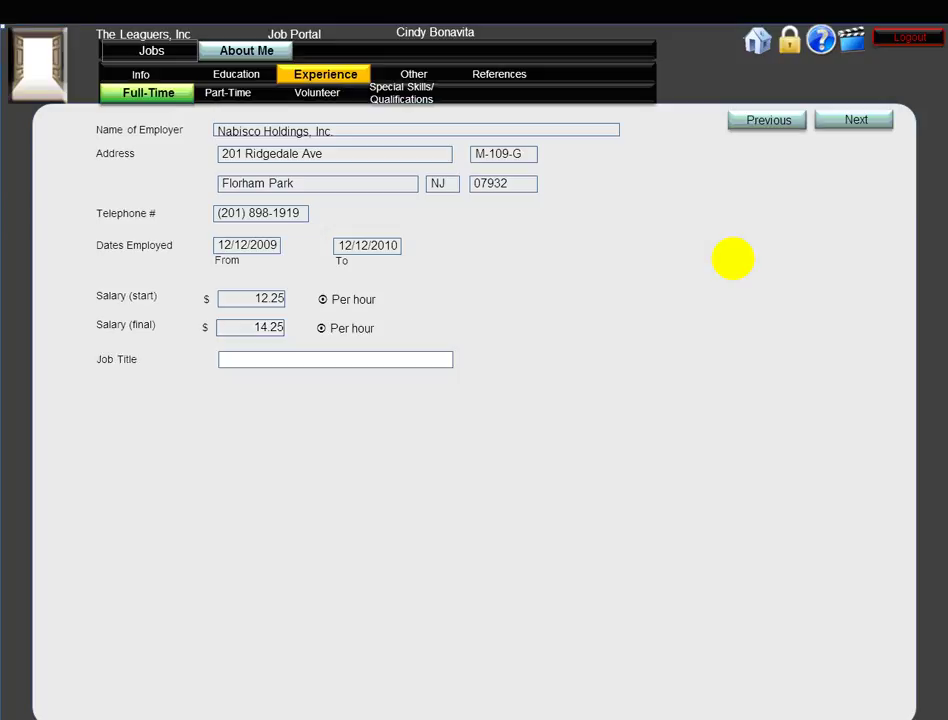
left_click(733, 259)
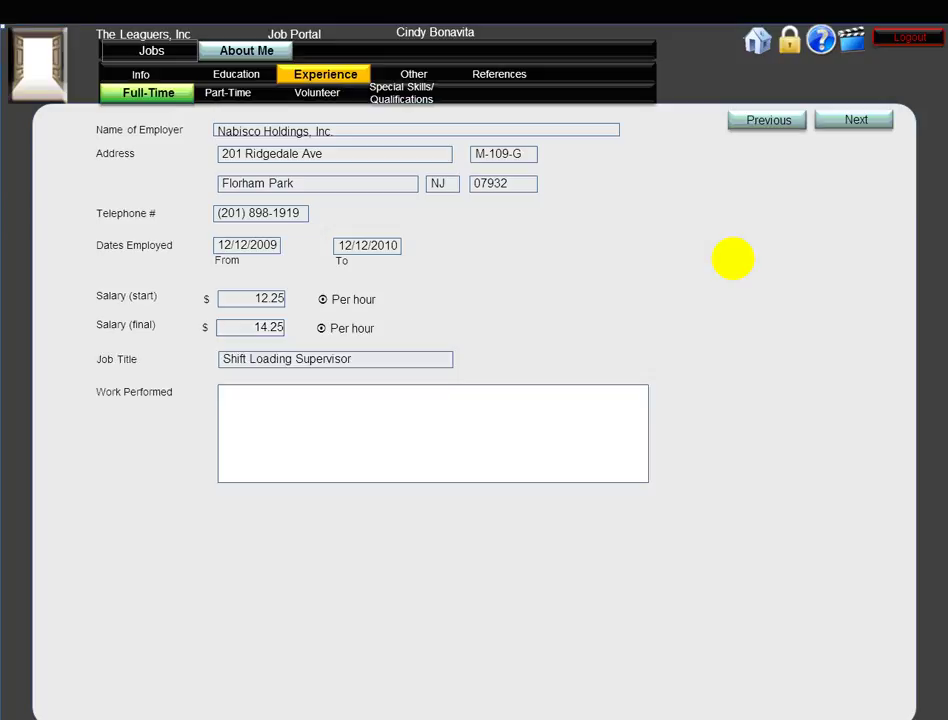
left_click(733, 259)
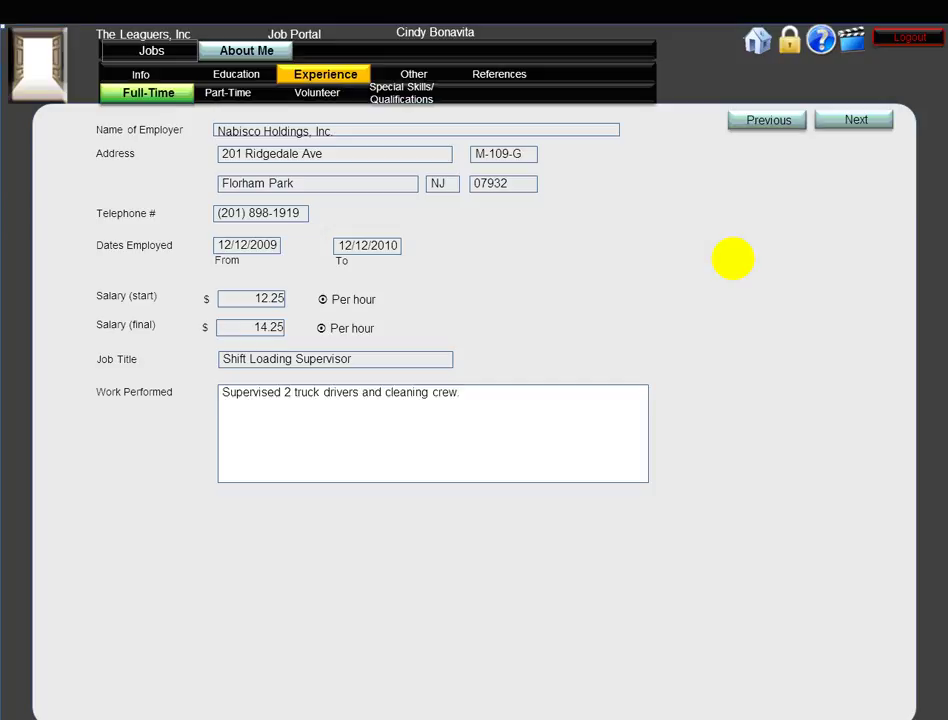
left_click(733, 259)
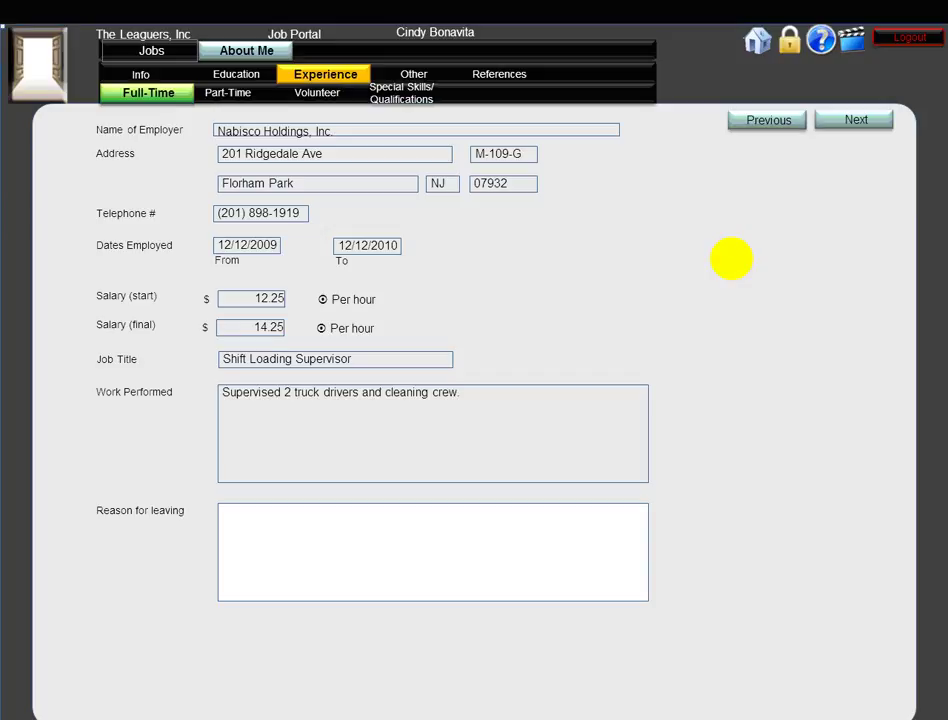
left_click(733, 259)
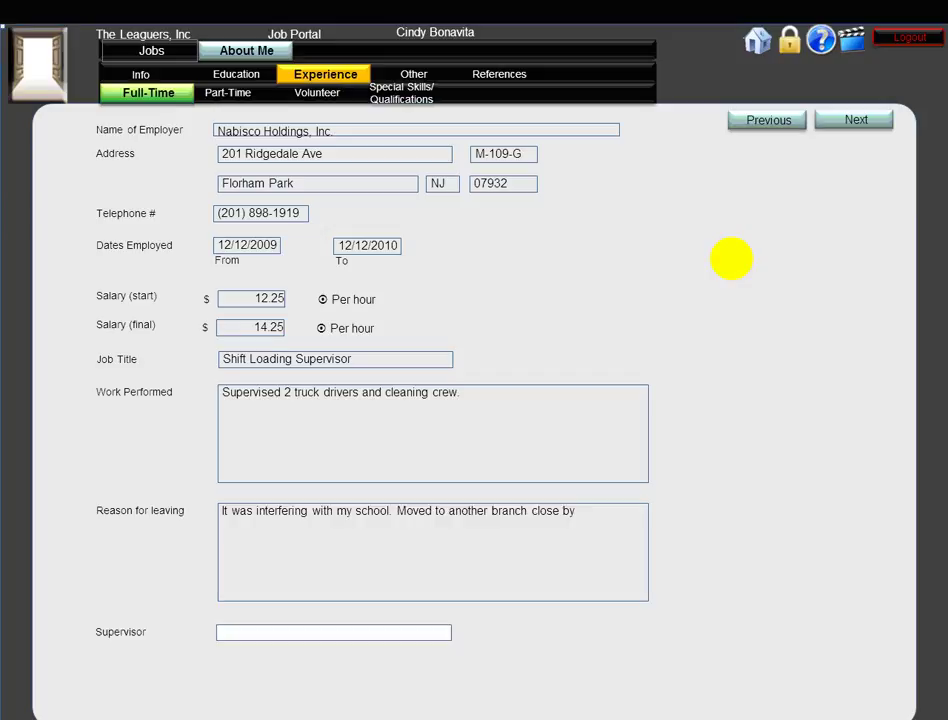
left_click(733, 259)
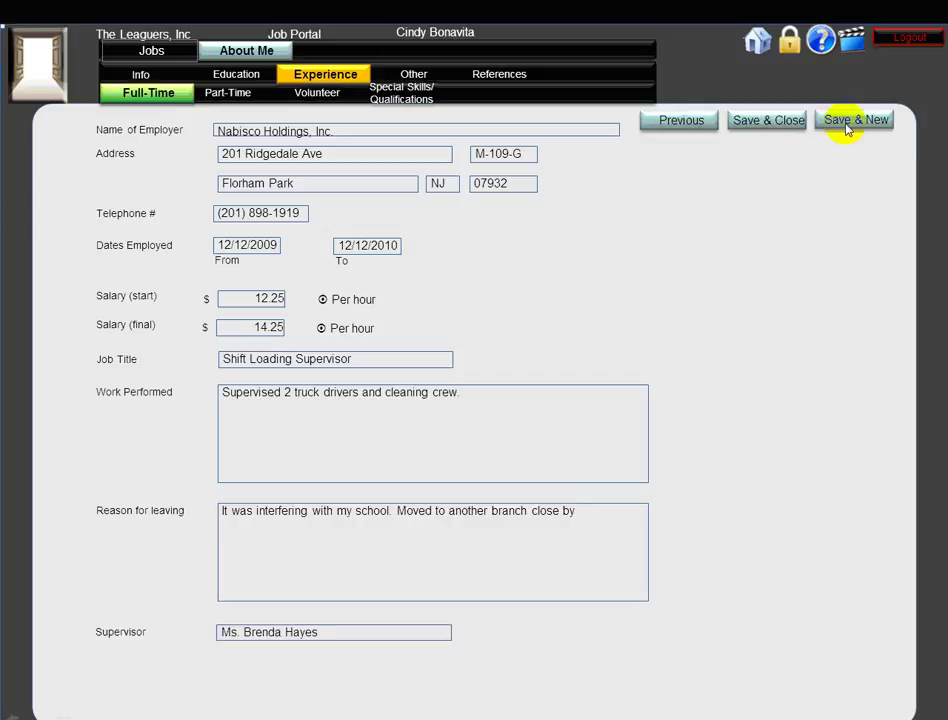
left_click(768, 121)
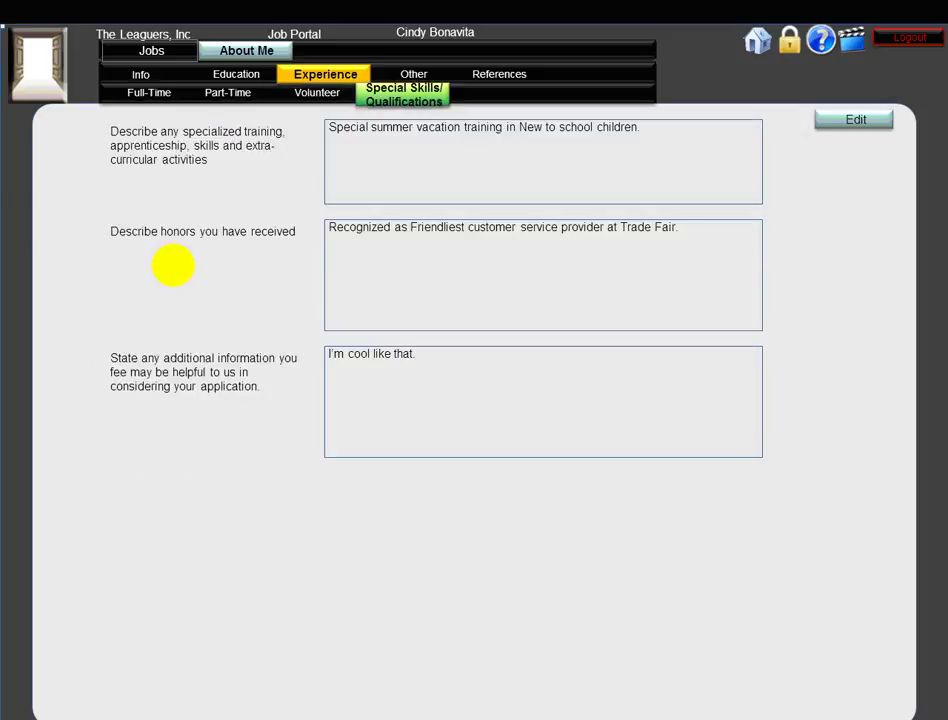
left_click(173, 266)
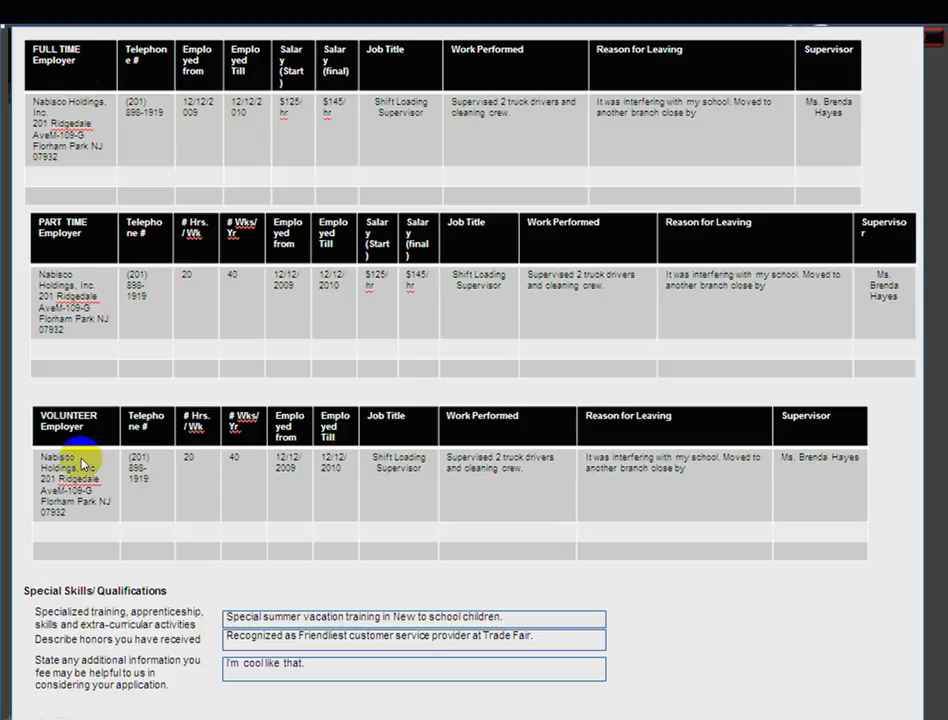
left_click(331, 666)
left_click(332, 670)
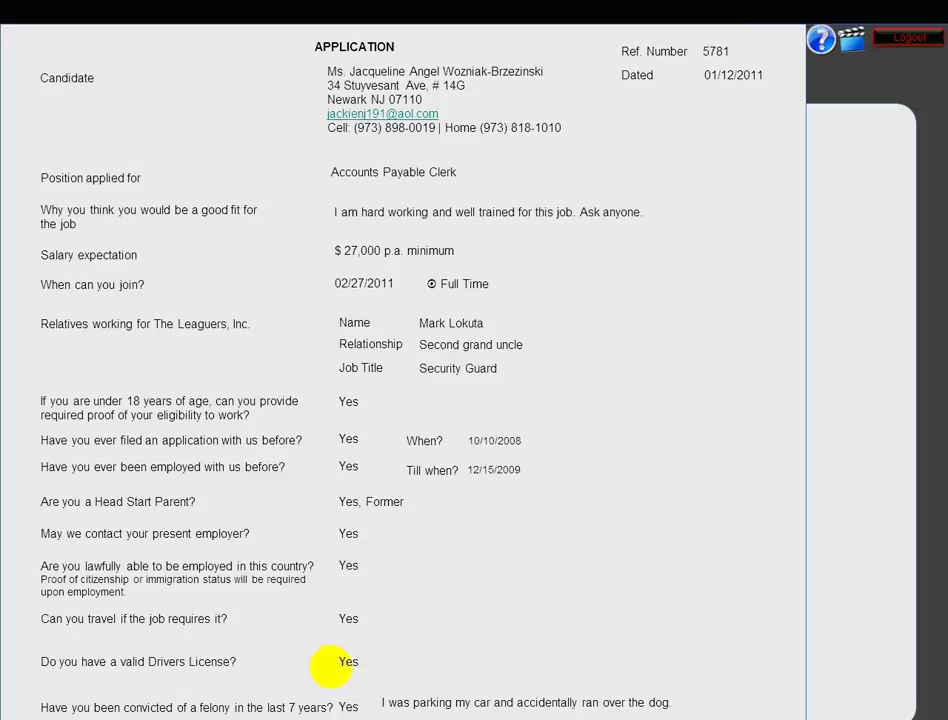
scroll(330, 665, "down", 10)
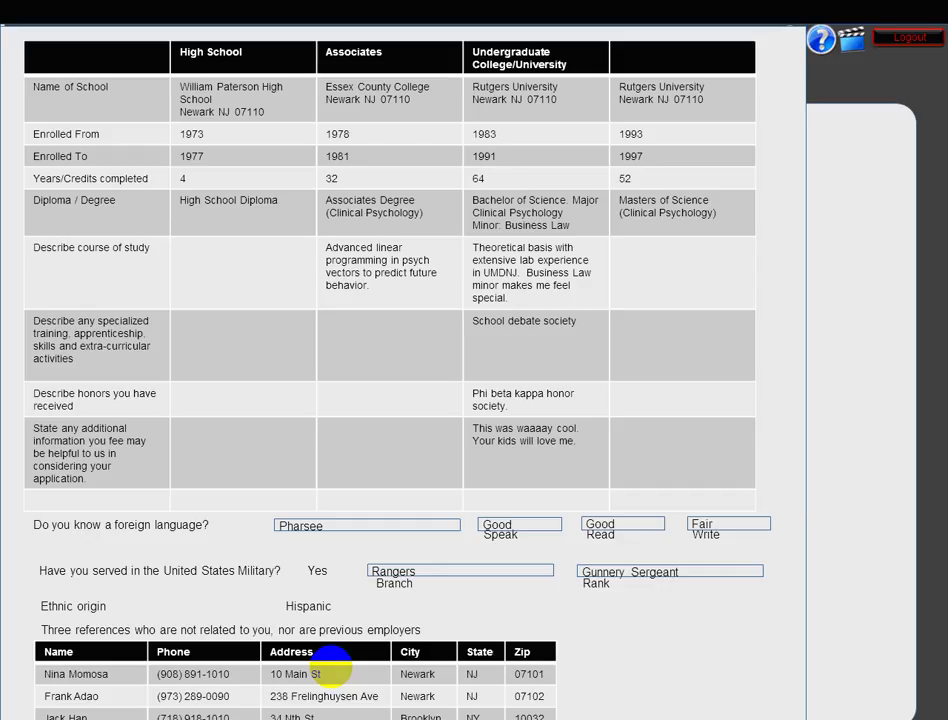
scroll(330, 665, "down", 10)
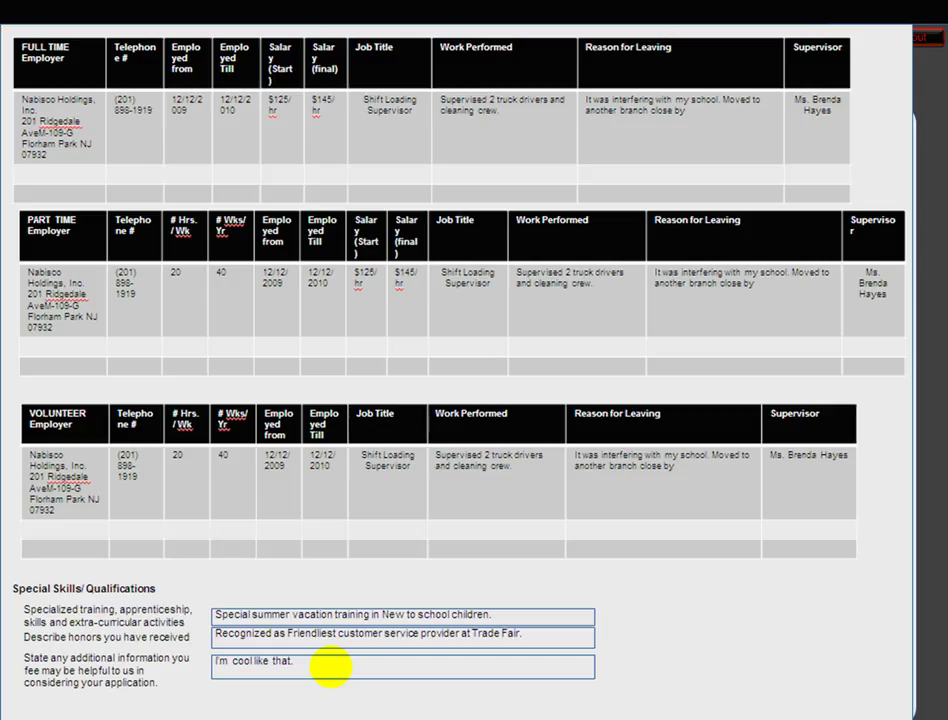
scroll(330, 665, "down", 10)
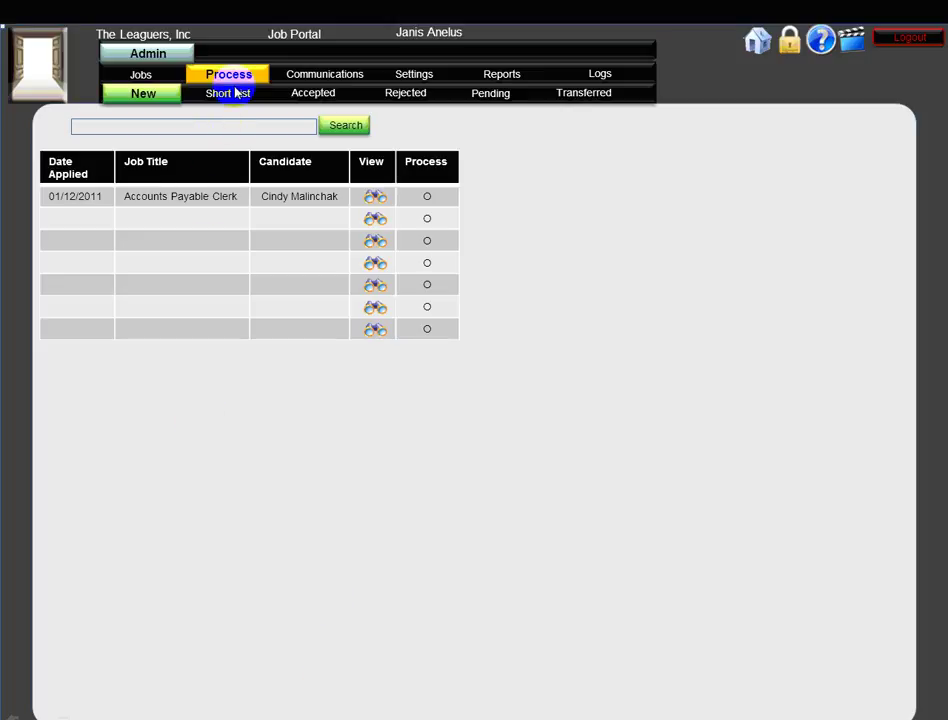
left_click(375, 200)
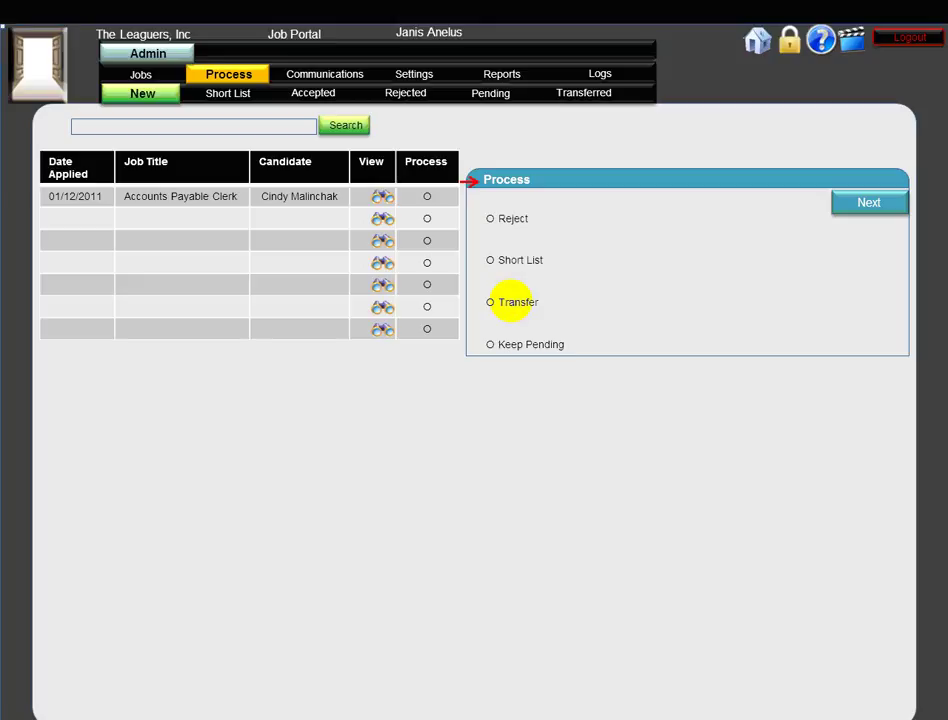
left_click(490, 218)
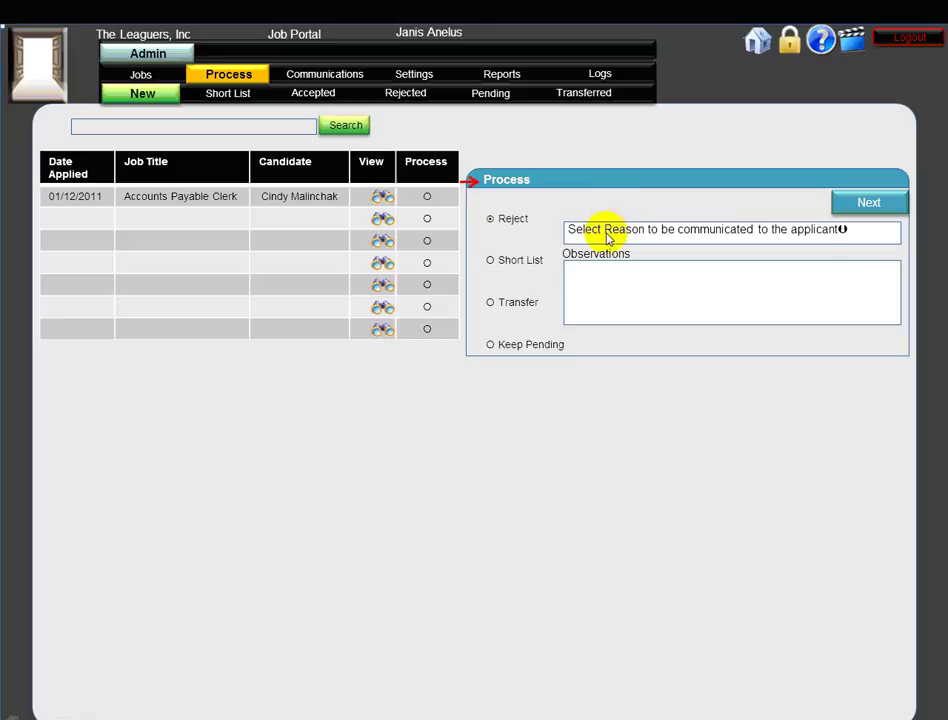
key("Right")
key("Right")
key("Right")
key("Right")
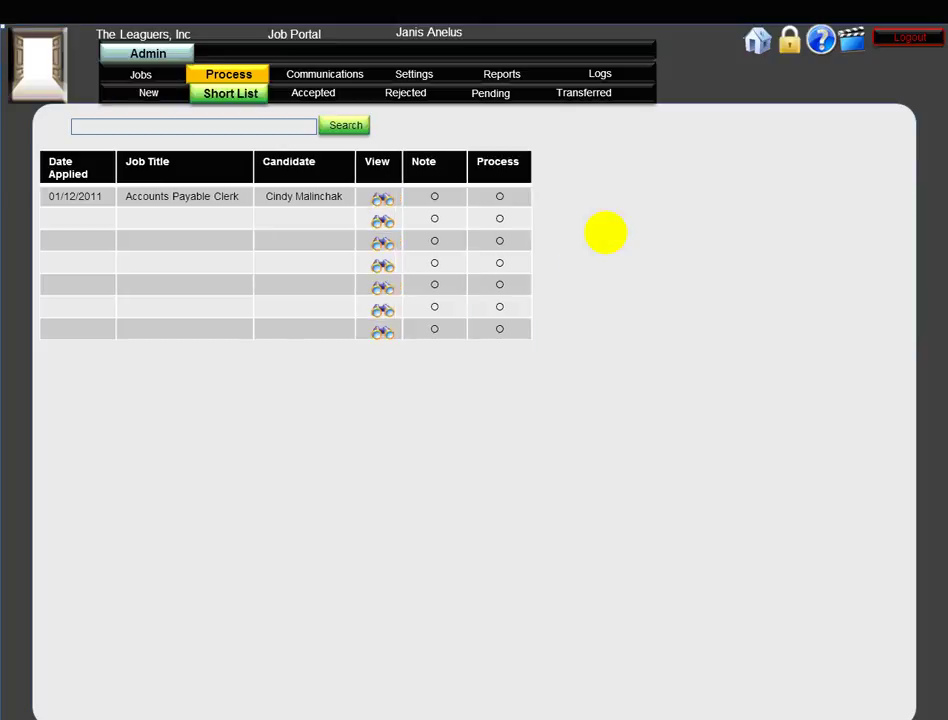
key("Right")
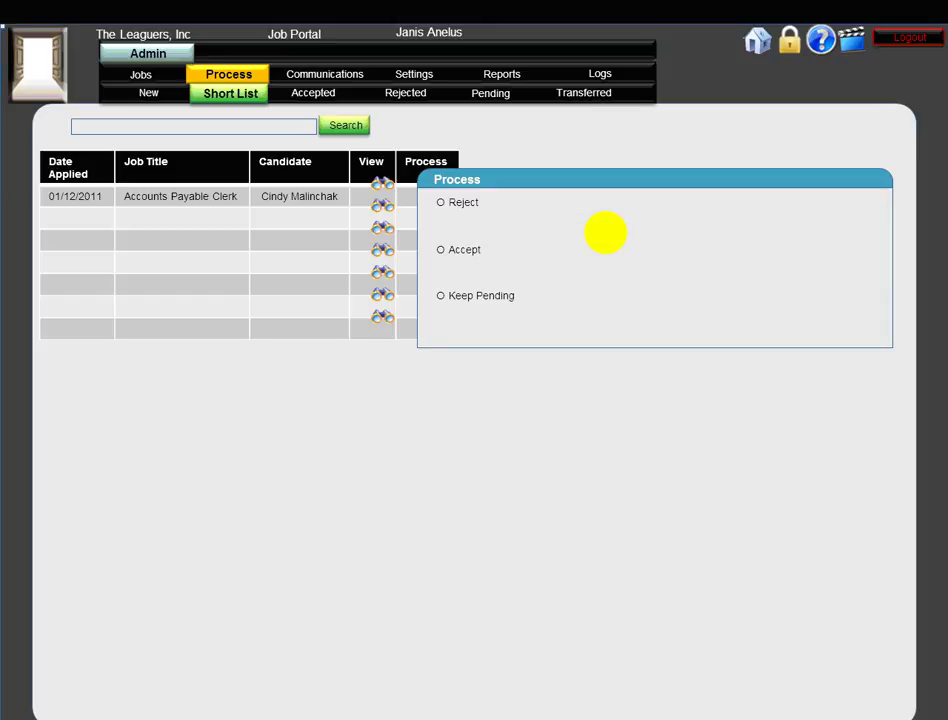
key("Right")
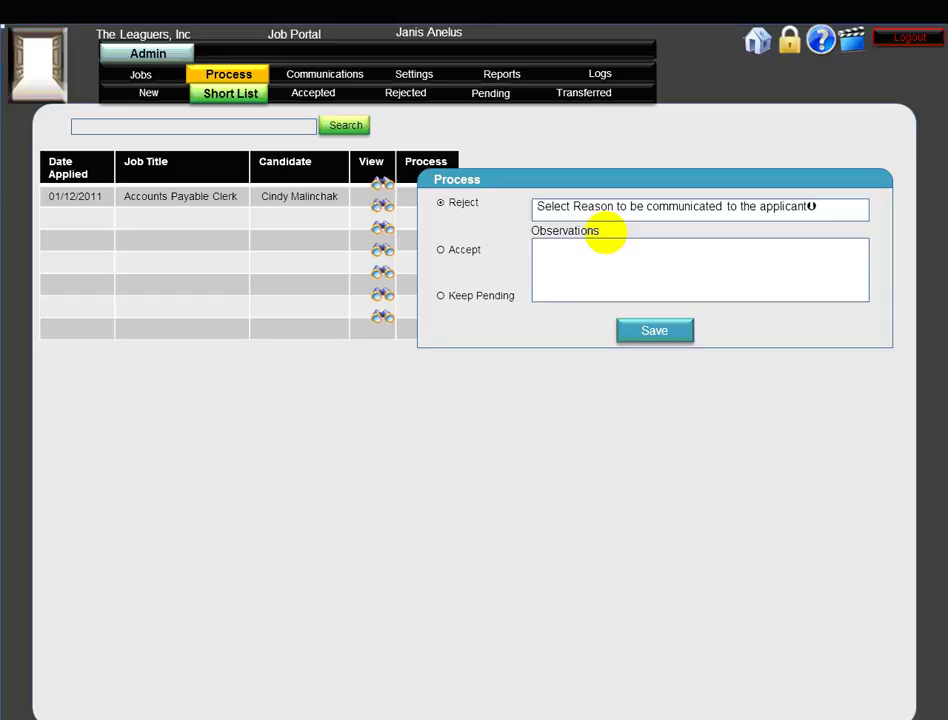
key("Right")
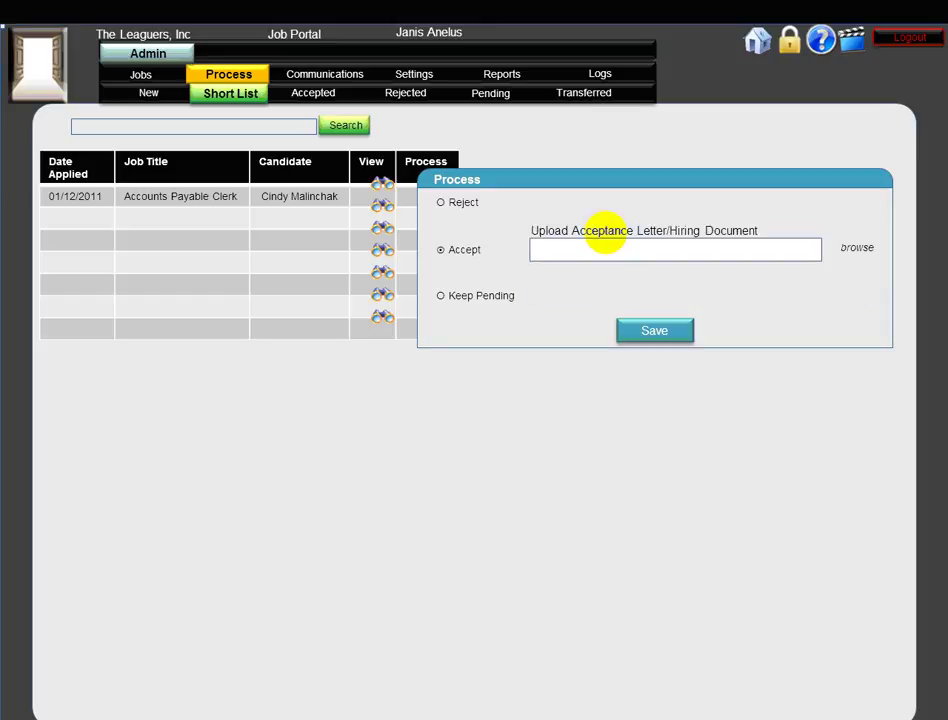
key("Right")
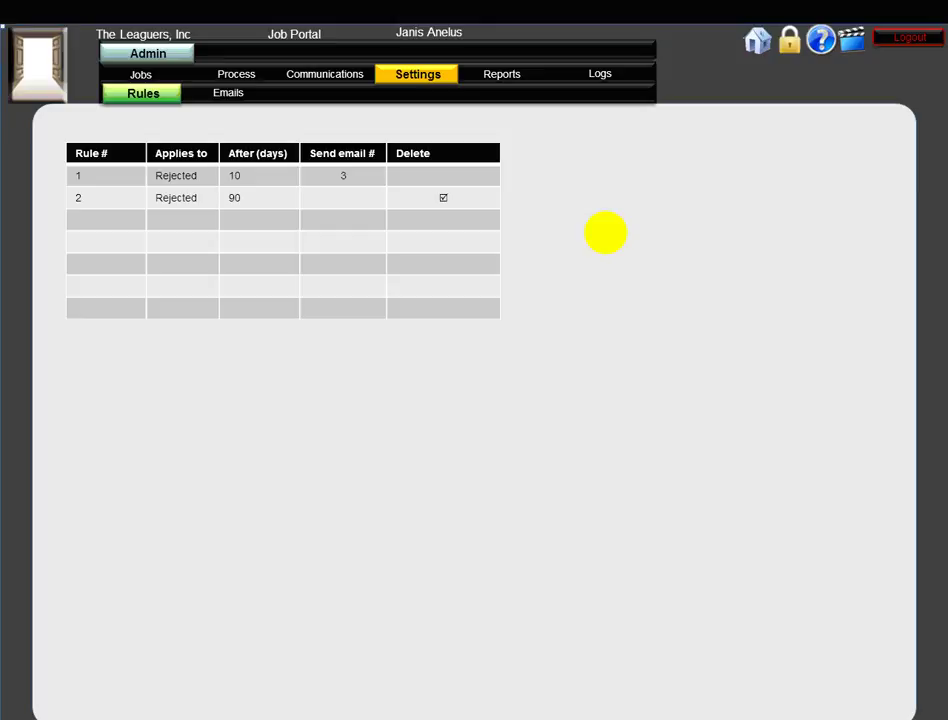
left_click(605, 232)
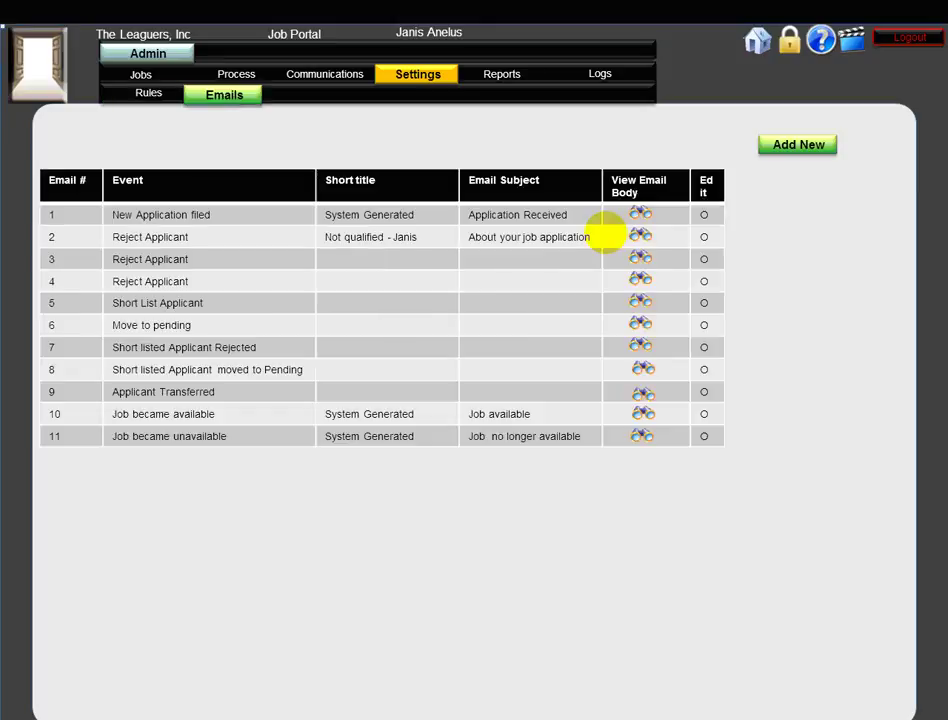
left_click(605, 232)
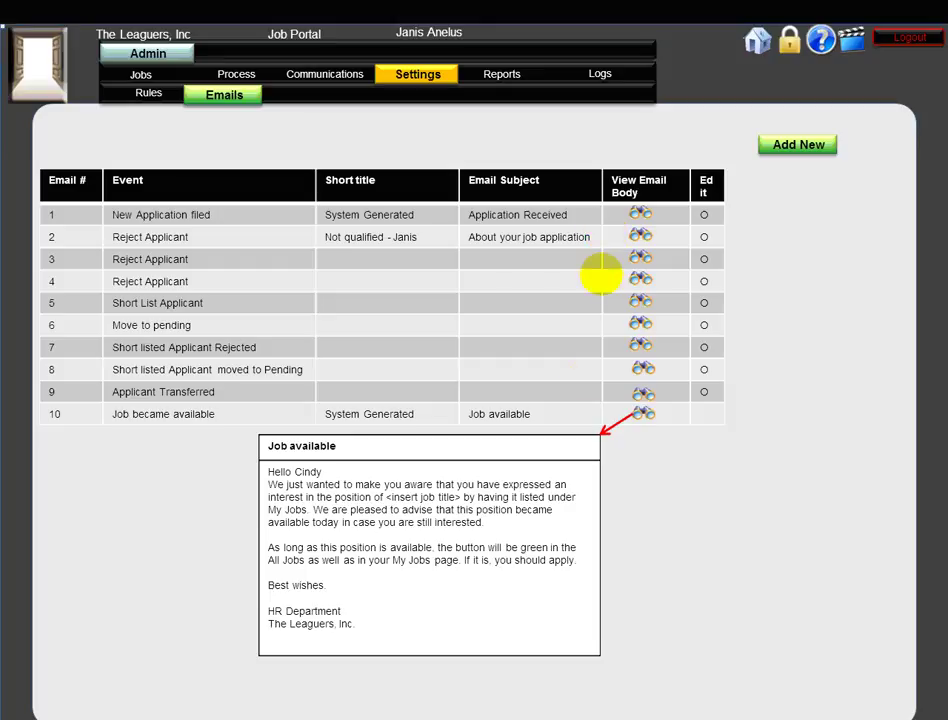
left_click(445, 500)
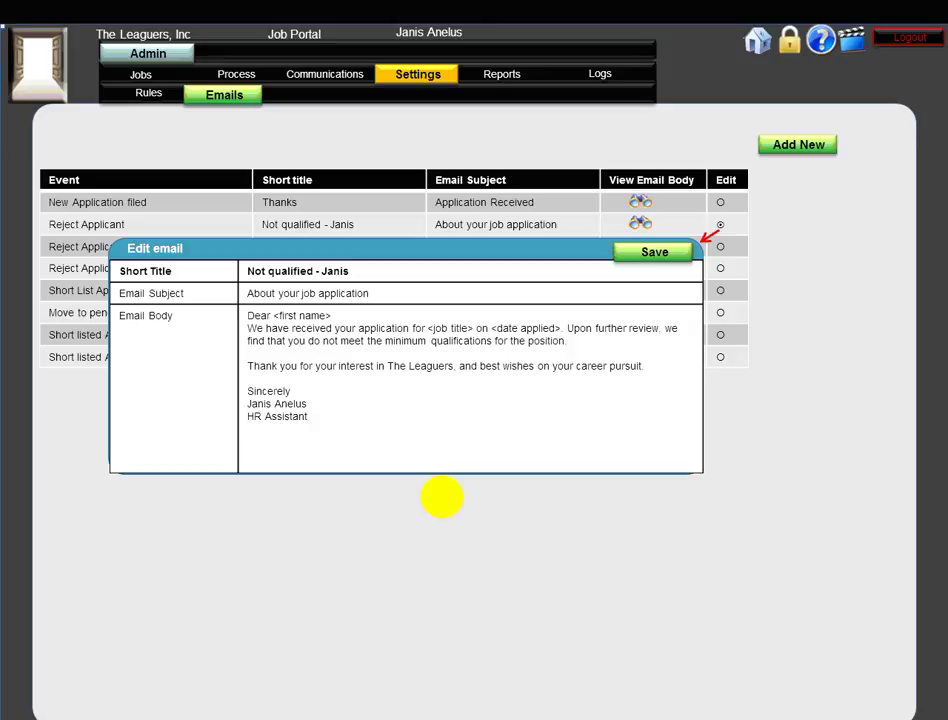
left_click(441, 497)
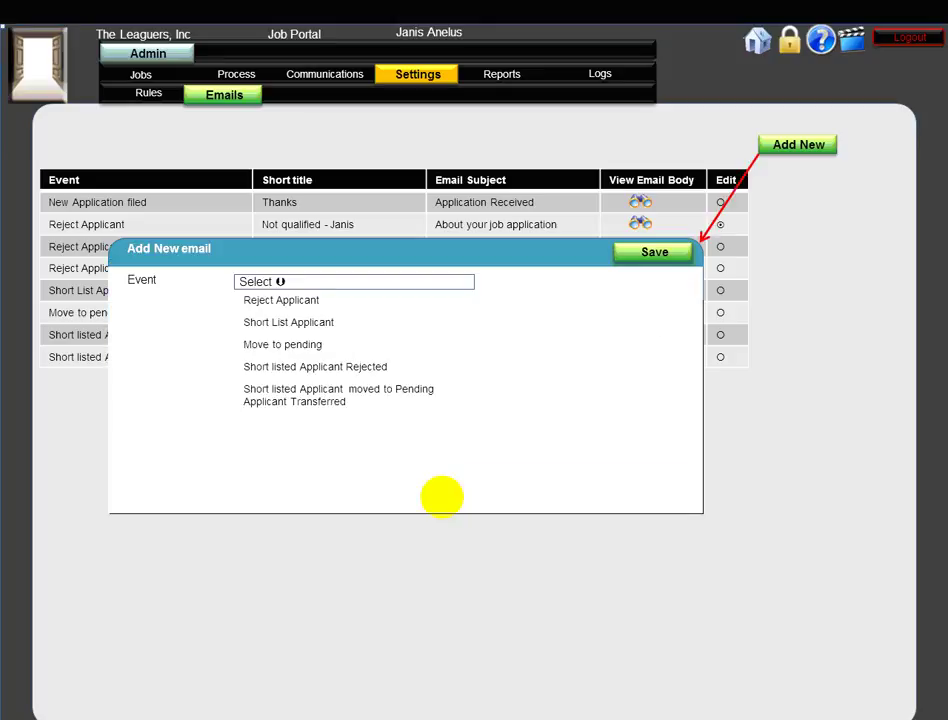
left_click(441, 497)
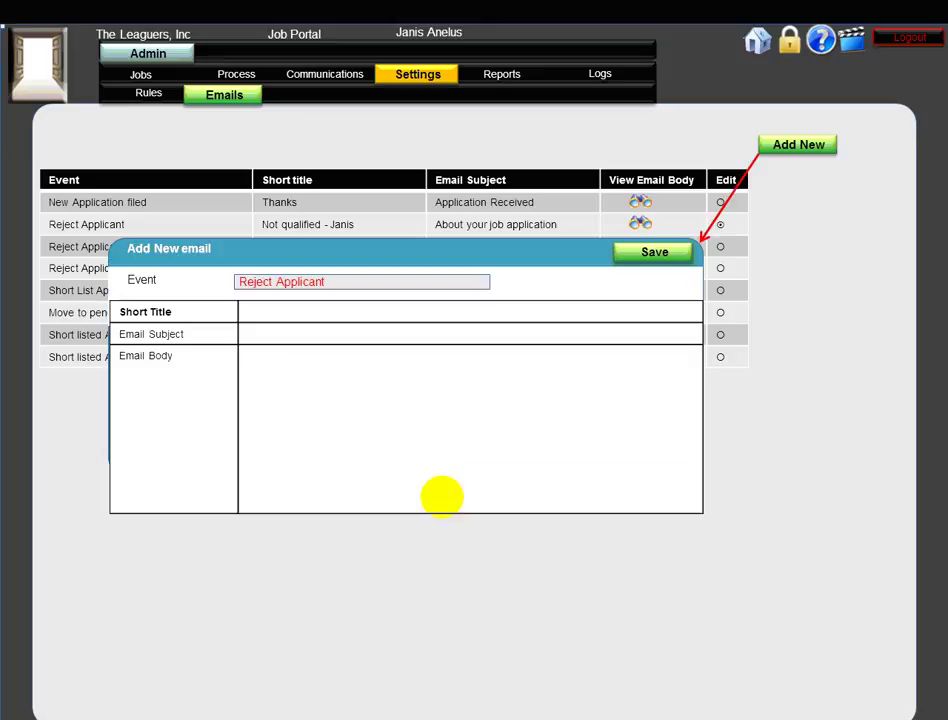
left_click(441, 497)
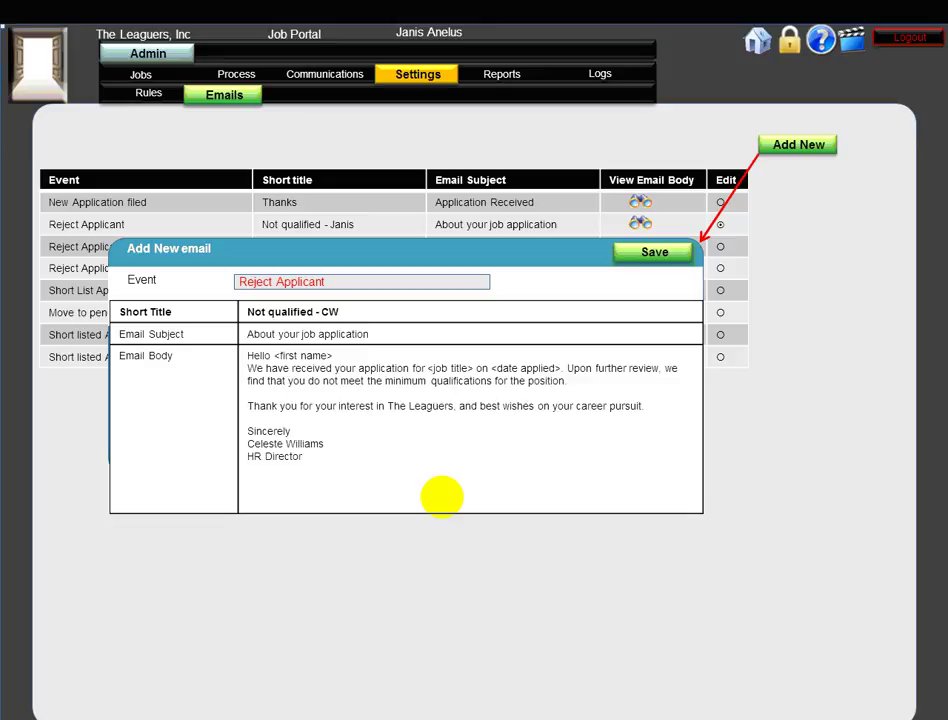
left_click(441, 497)
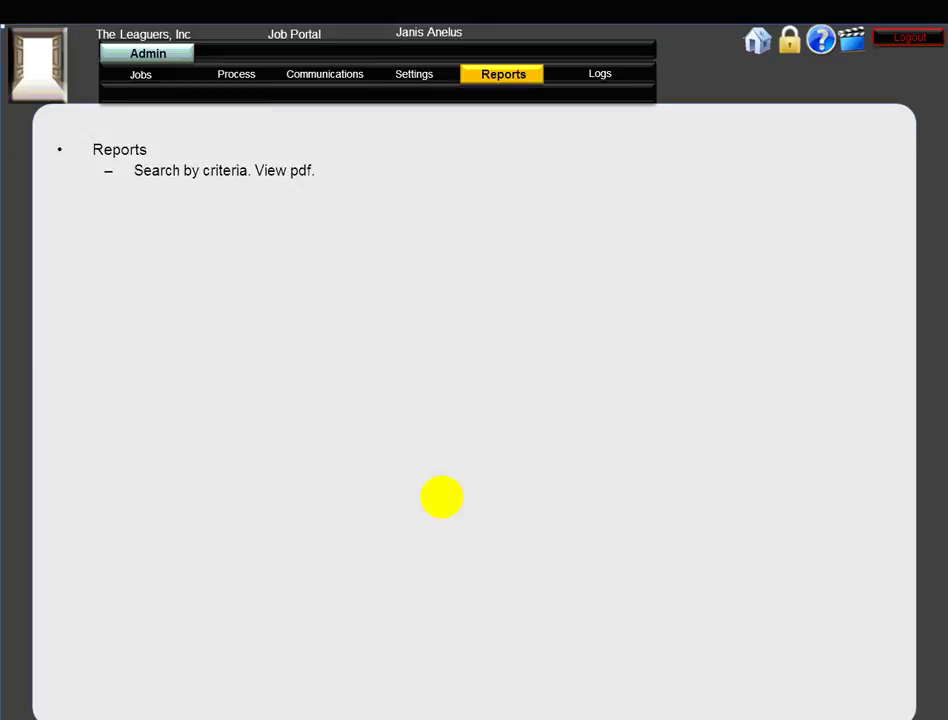
left_click(441, 497)
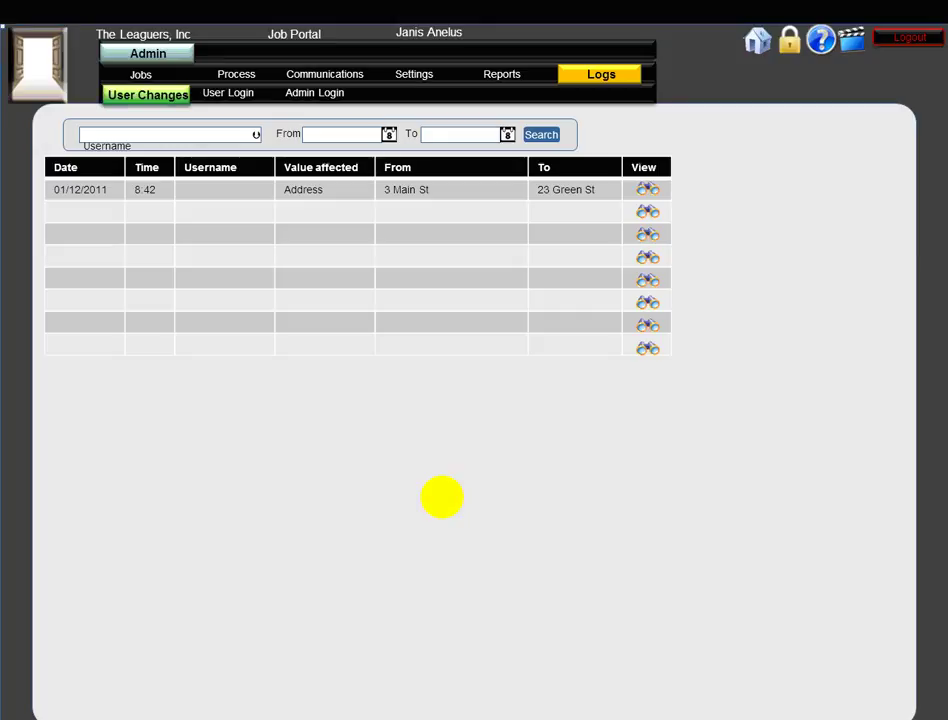
left_click(441, 497)
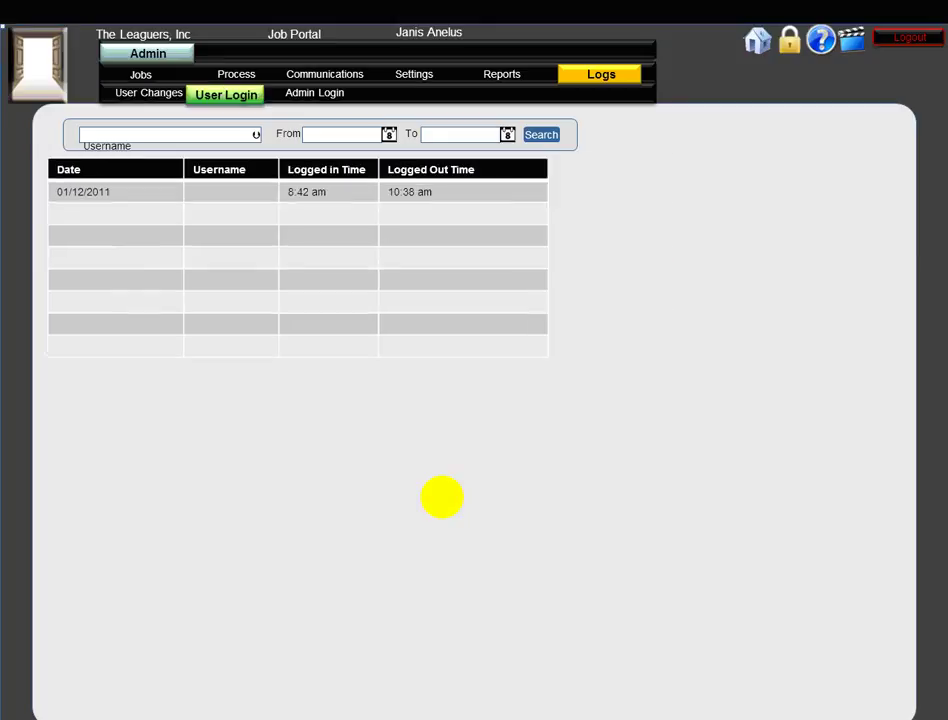
left_click(441, 497)
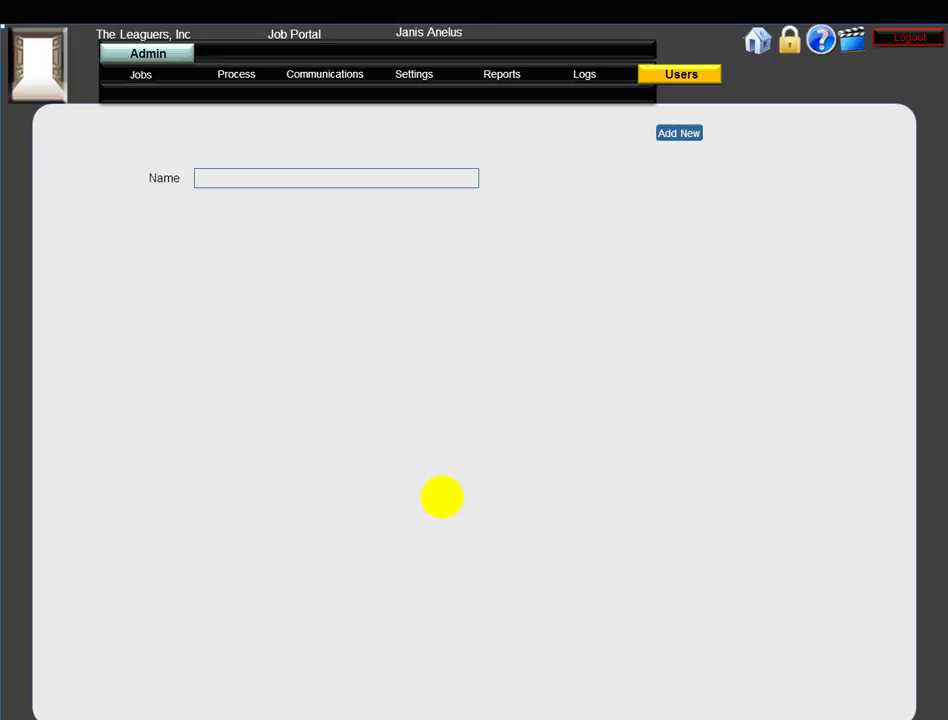
left_click(441, 497)
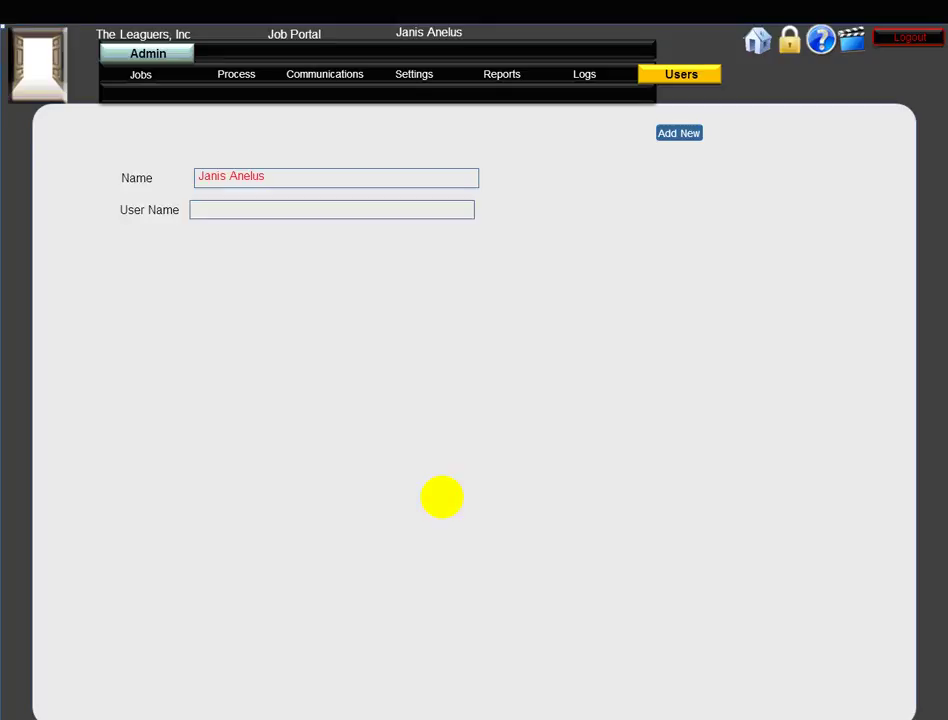
left_click(441, 497)
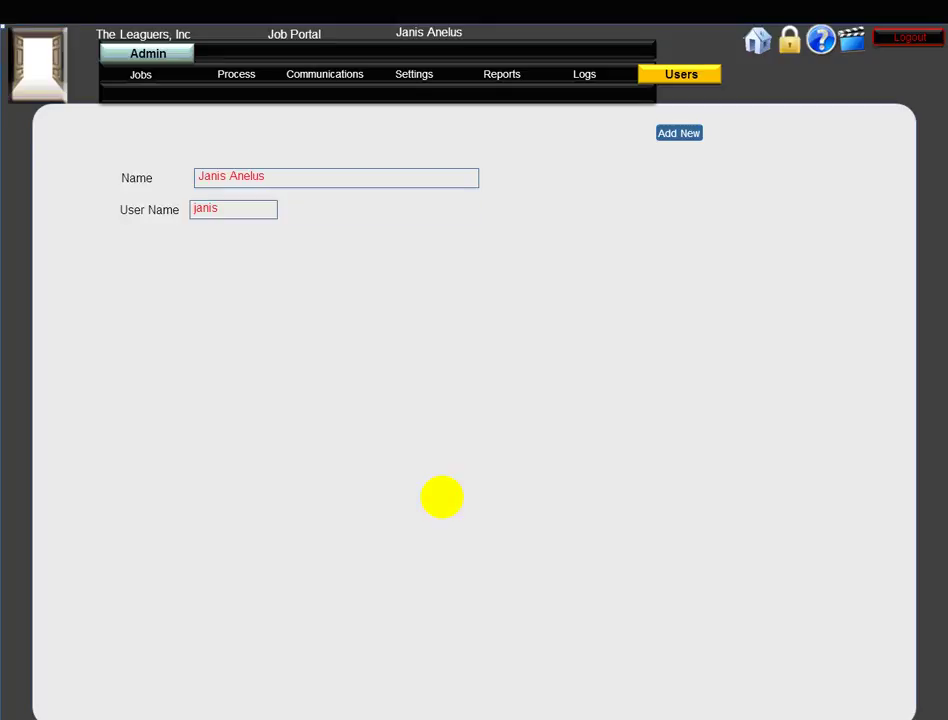
left_click(441, 497)
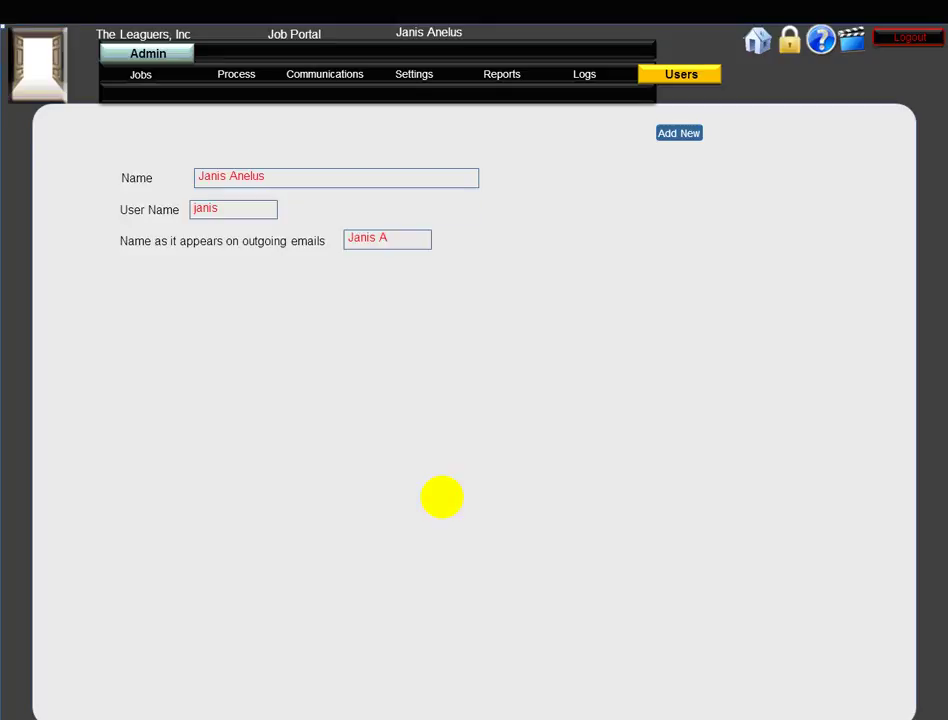
left_click(441, 497)
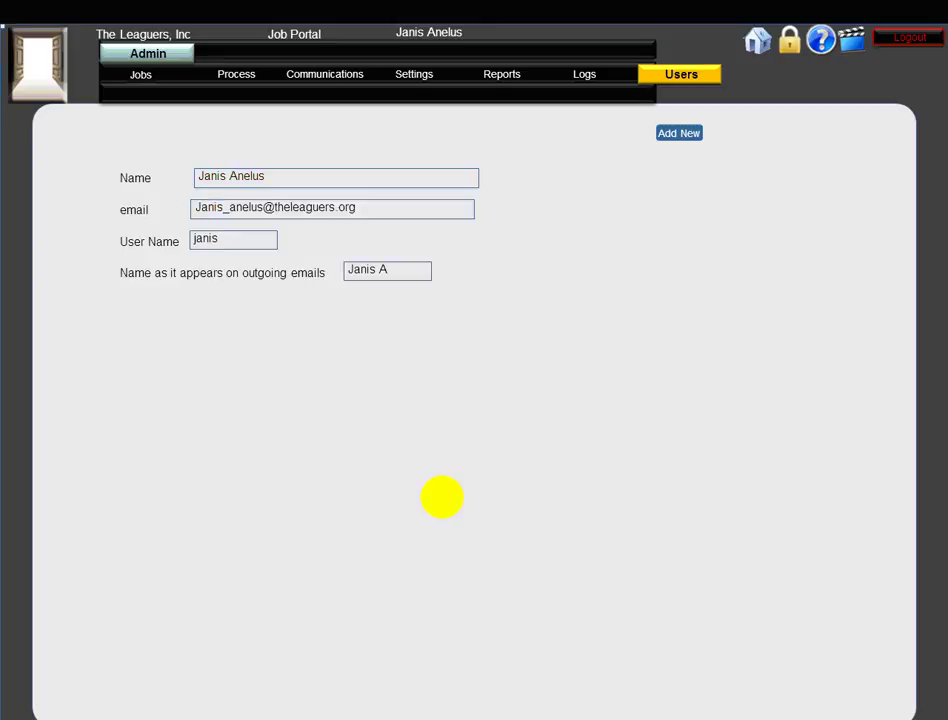
left_click(441, 497)
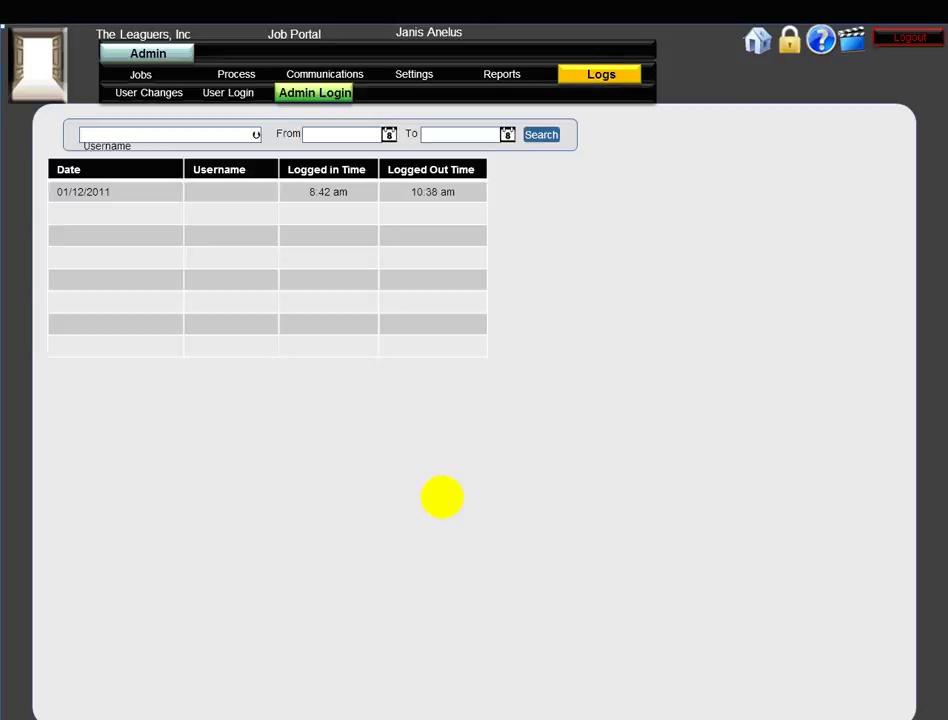
left_click(441, 497)
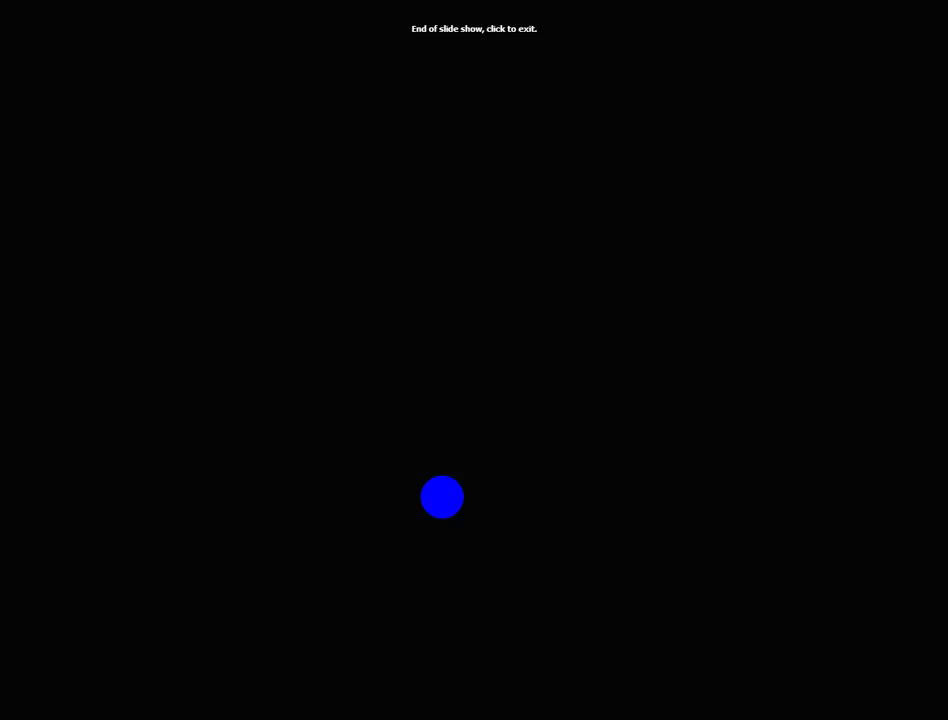